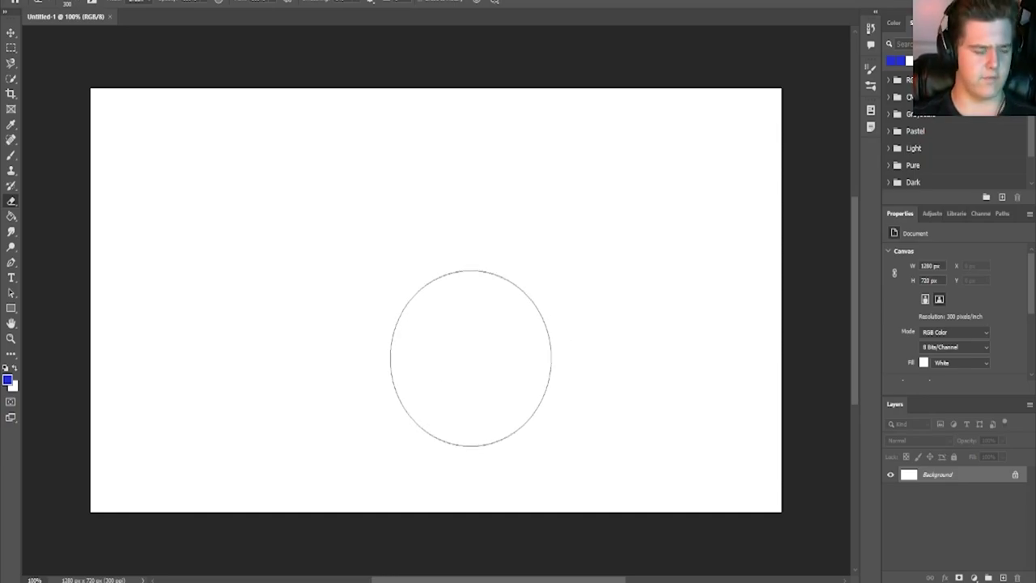
Enlarge the eraser to 2000 px.
{"action": "scroll", "coordinate": [468, 362], "scroll_direction": "down", "scroll_amount": 2}
{"action": "scroll", "coordinate": [468, 357], "scroll_direction": "up", "scroll_amount": 2}
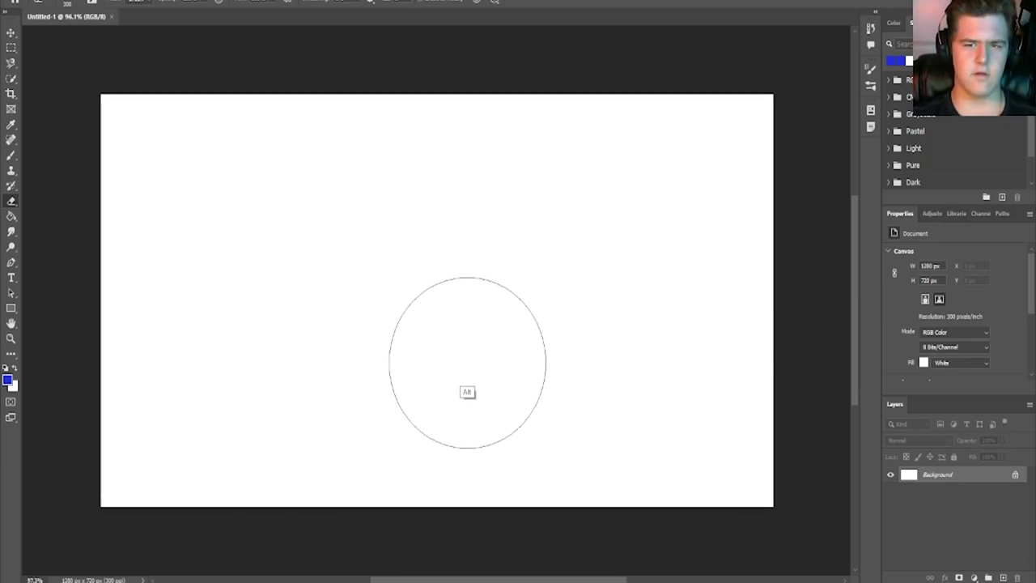
{"action": "scroll", "coordinate": [469, 366], "scroll_direction": "down", "scroll_amount": 1}
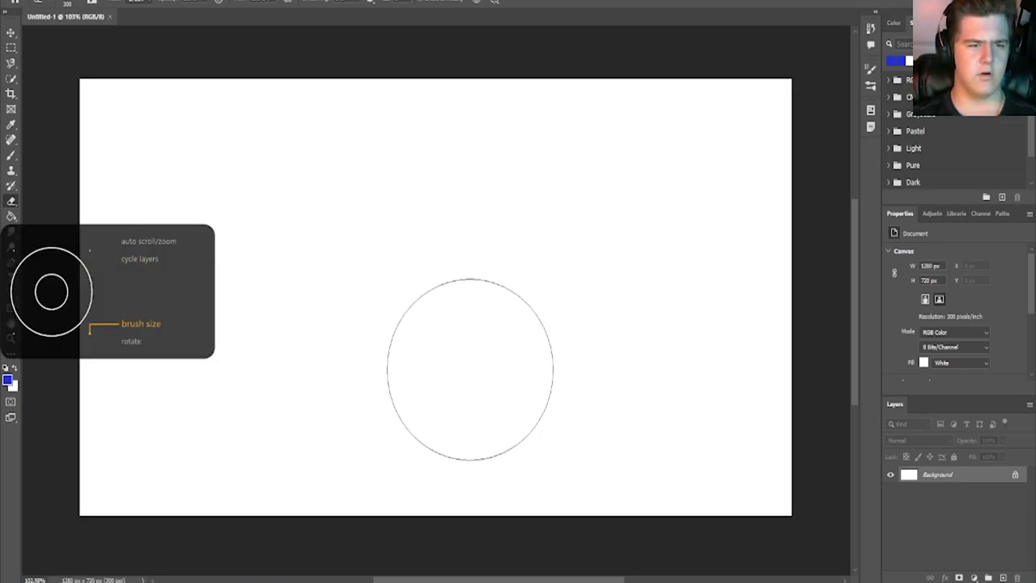
{"action": "key", "text": "bracketright"}
{"action": "key", "text": "bracketright"}
{"action": "key", "text": "bracketright"}
{"action": "key", "text": "bracketright"}
{"action": "key", "text": "bracketright"}
{"action": "key", "text": "bracketright"}
{"action": "key", "text": "bracketright"}
{"action": "key", "text": "bracketright"}
{"action": "key", "text": "bracketright"}
{"action": "key", "text": "bracketright"}
{"action": "key", "text": "bracketright"}
{"action": "key", "text": "bracketright"}
{"action": "key", "text": "bracketright"}
{"action": "key", "text": "bracketright"}
{"action": "key", "text": "bracketright"}
{"action": "key", "text": "bracketleft"}
{"action": "key", "text": "bracketleft"}
{"action": "key", "text": "bracketleft"}
{"action": "key", "text": "bracketleft"}
{"action": "key", "text": "bracketleft"}
{"action": "key", "text": "bracketleft"}
{"action": "key", "text": "bracketleft"}
{"action": "key", "text": "bracketleft"}
{"action": "key", "text": "bracketleft"}
{"action": "key", "text": "bracketleft"}
{"action": "key", "text": "bracketleft"}
{"action": "key", "text": "bracketleft"}
{"action": "key", "text": "bracketleft"}
{"action": "key", "text": "bracketleft"}
{"action": "key", "text": "bracketleft"}
{"action": "key", "text": "bracketleft"}
{"action": "key", "text": "bracketleft"}
{"action": "key", "text": "bracketleft"}
{"action": "key", "text": "bracketleft"}
{"action": "key", "text": "bracketleft"}
{"action": "key", "text": "bracketright"}
{"action": "key", "text": "bracketright"}
{"action": "key", "text": "bracketright"}
{"action": "key", "text": "bracketright"}
{"action": "key", "text": "bracketright"}
{"action": "key", "text": "bracketright"}
{"action": "key", "text": "bracketright"}
{"action": "key", "text": "bracketright"}
{"action": "key", "text": "bracketright"}
{"action": "key", "text": "bracketright"}
{"action": "key", "text": "bracketright"}
{"action": "key", "text": "bracketright"}
{"action": "key", "text": "bracketright"}
{"action": "key", "text": "bracketright"}
{"action": "key", "text": "bracketright"}
{"action": "key", "text": "bracketright"}
{"action": "key", "text": "bracketright"}
{"action": "key", "text": "bracketright"}
{"action": "key", "text": "bracketright"}
{"action": "key", "text": "bracketright"}
{"action": "key", "text": "bracketright"}
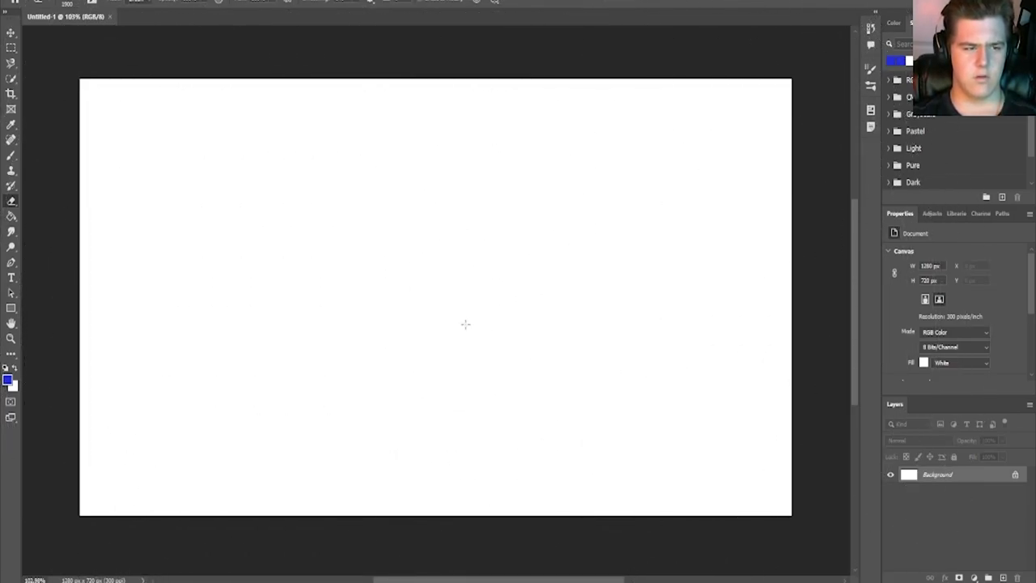
{"action": "key", "text": "bracketright"}
{"action": "key", "text": "bracketright"}
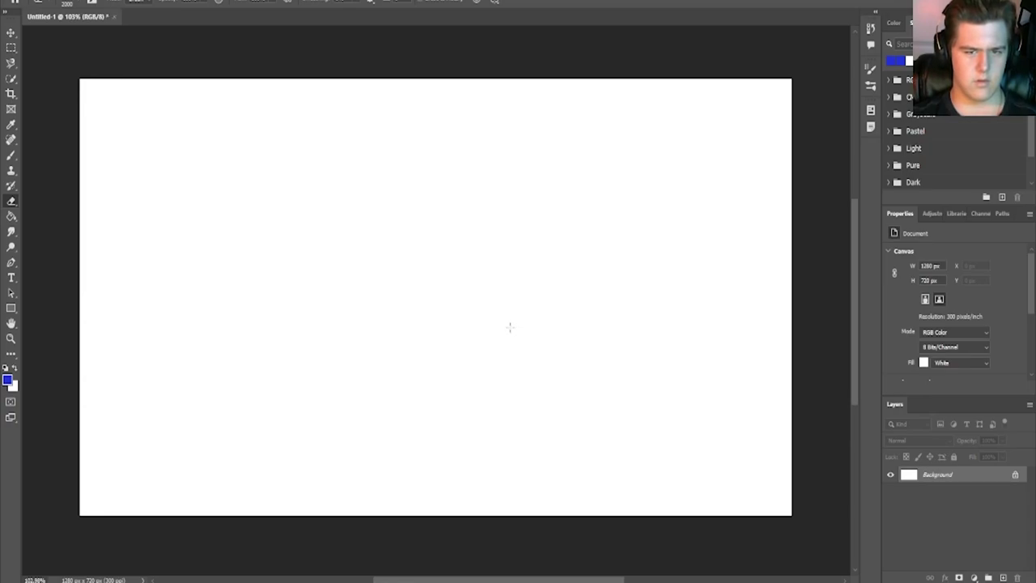
Reduce the eraser size to 1 px.
{"action": "key", "text": "bracketright"}
{"action": "key", "text": "bracketright"}
{"action": "key", "text": "bracketright"}
{"action": "key", "text": "bracketright"}
{"action": "key", "text": "bracketright"}
{"action": "key", "text": "bracketright"}
{"action": "key", "text": "bracketright"}
{"action": "key", "text": "bracketright"}
{"action": "key", "text": "bracketright"}
{"action": "key", "text": "bracketright"}
{"action": "key", "text": "bracketleft"}
{"action": "key", "text": "bracketleft"}
{"action": "key", "text": "bracketleft"}
{"action": "key", "text": "bracketleft"}
{"action": "key", "text": "bracketleft"}
{"action": "key", "text": "bracketleft"}
{"action": "key", "text": "bracketleft"}
{"action": "key", "text": "bracketleft"}
{"action": "key", "text": "bracketleft"}
{"action": "key", "text": "bracketleft"}
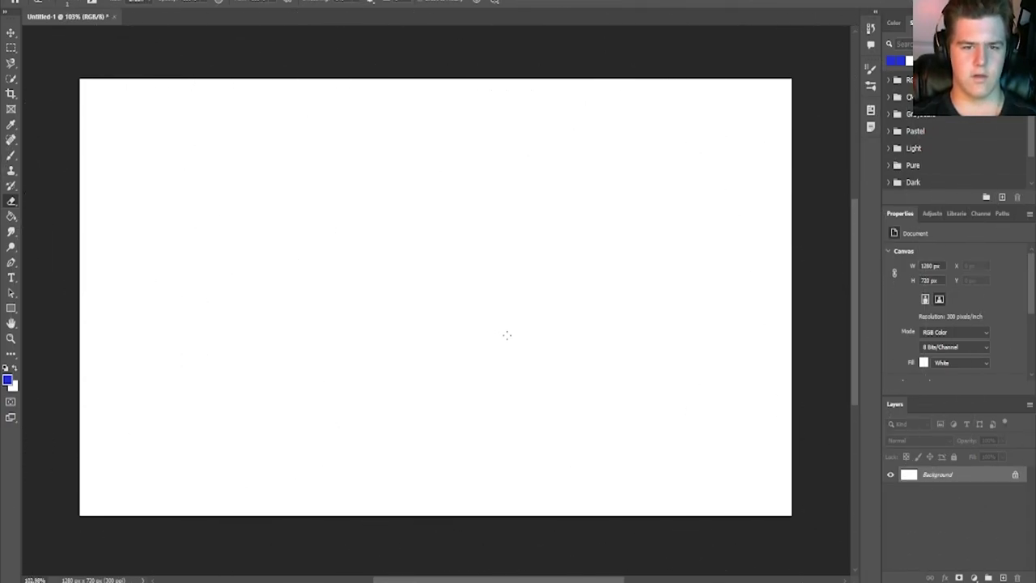
Switch to the Brush tool and reduce its size to 1 px.
{"action": "key", "text": "b"}
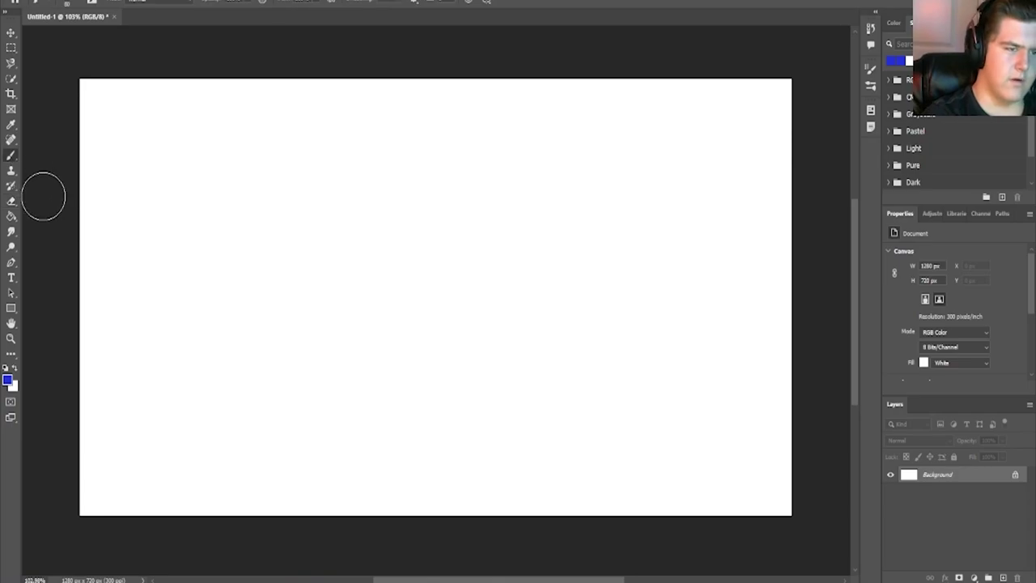
{"action": "key", "text": "bracketleft"}
{"action": "key", "text": "bracketleft"}
{"action": "key", "text": "bracketleft"}
{"action": "key", "text": "bracketleft"}
{"action": "key", "text": "bracketleft"}
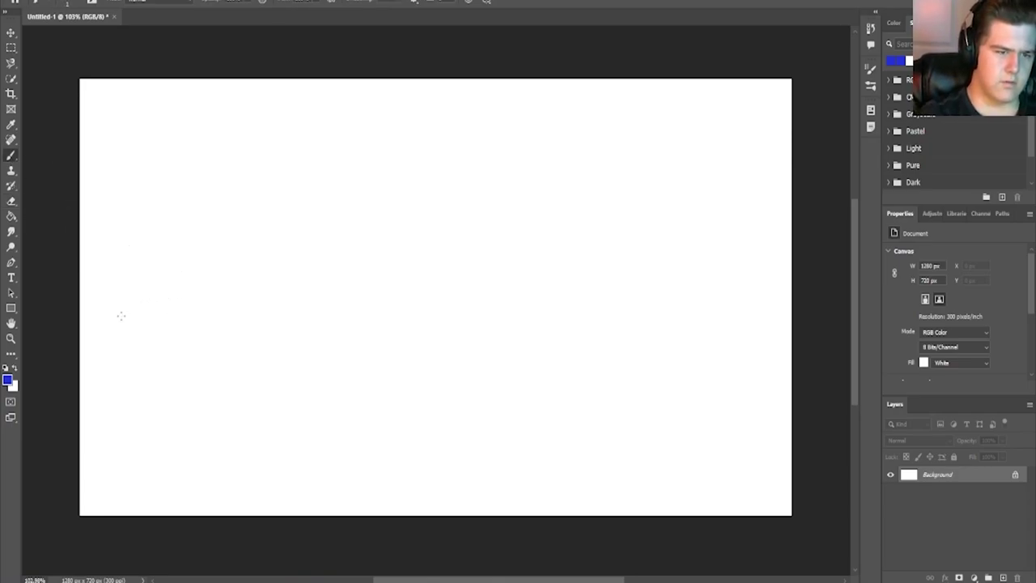
Set the foreground colour to black (000000).
{"action": "left_click", "coordinate": [7, 378]}
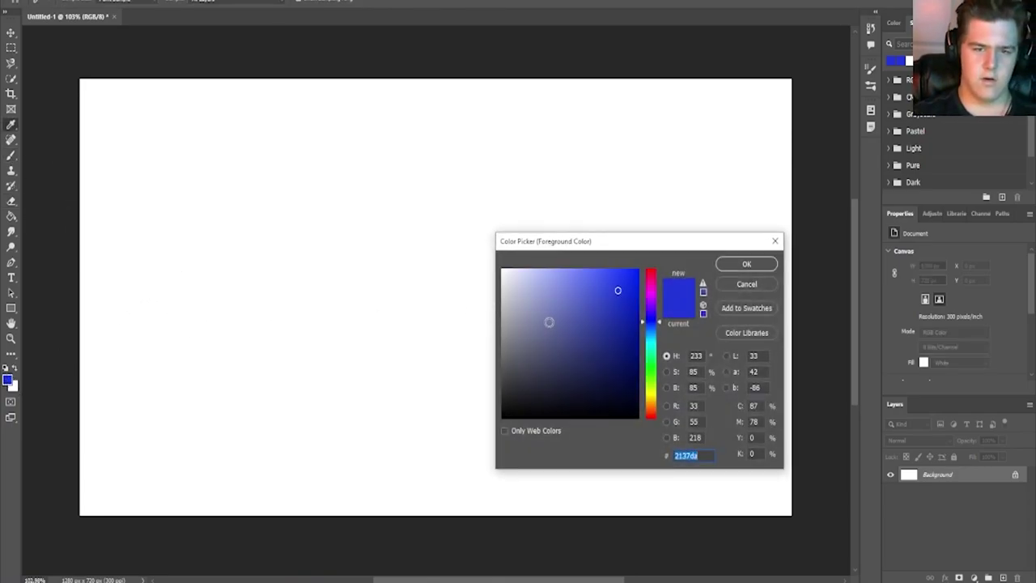
{"action": "type", "text": "000000"}
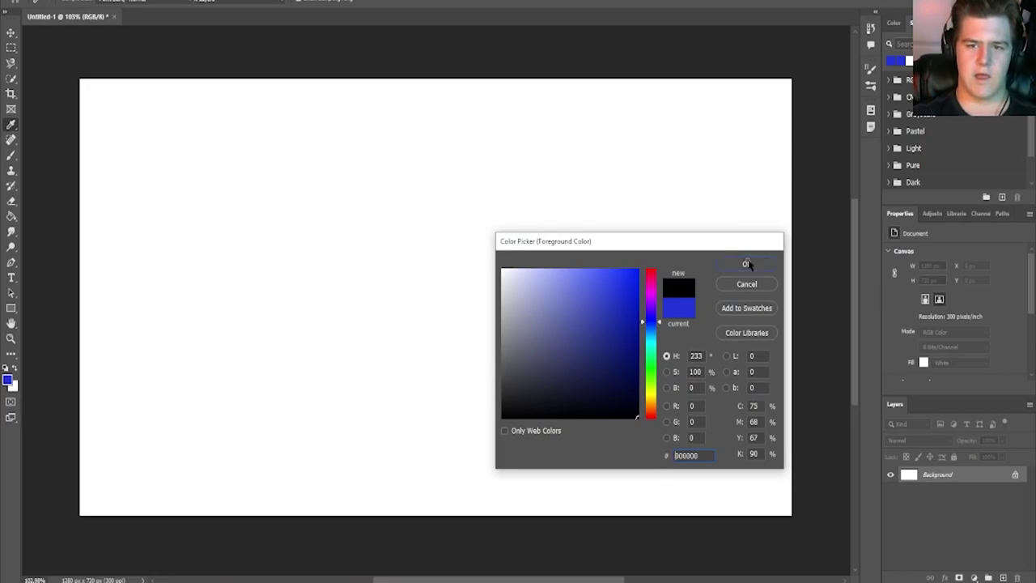
{"action": "left_click", "coordinate": [746, 265]}
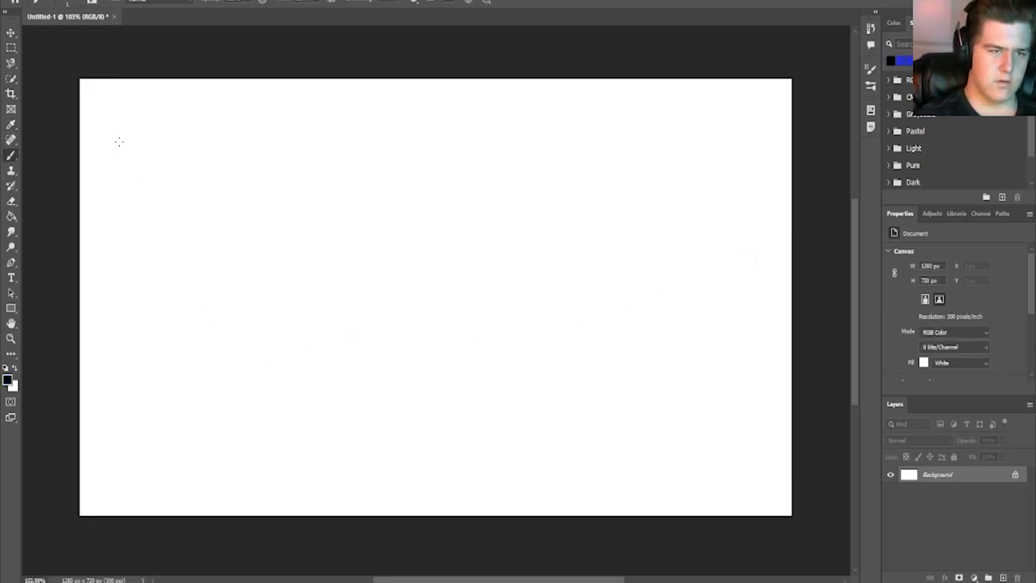
Sketch Alaska in the canvas's upper-left corner and a chain of small Hawaiian islands in its lower-left corner.
{"action": "mouse_move", "coordinate": [167, 101]}
{"action": "left_mouse_down"}
{"action": "mouse_move", "coordinate": [163, 166]}
{"action": "mouse_move", "coordinate": [109, 185]}
{"action": "mouse_move", "coordinate": [117, 92]}
{"action": "mouse_move", "coordinate": [171, 95]}
{"action": "left_mouse_up"}
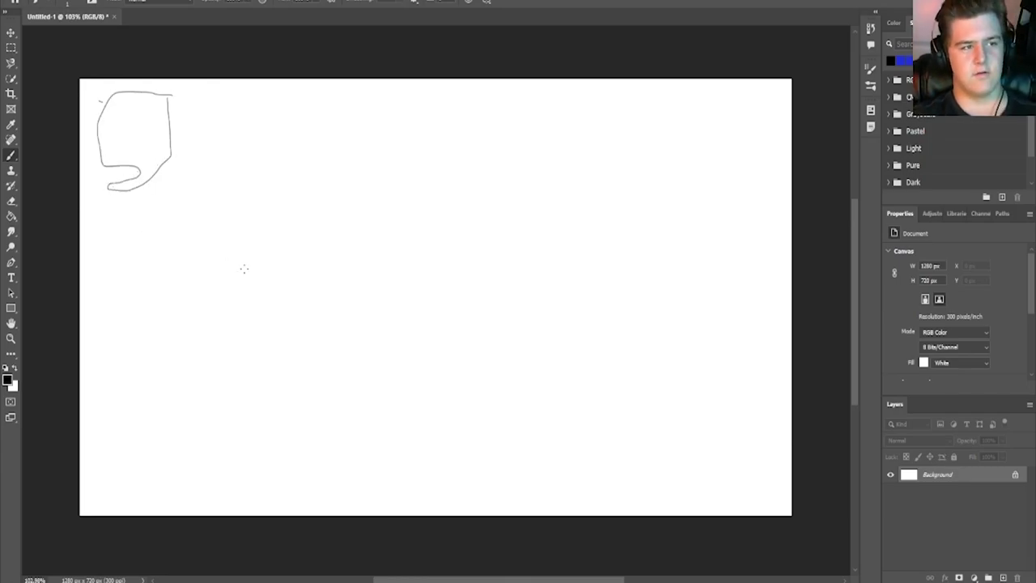
{"action": "left_click_drag", "start_coordinate": [173, 456], "coordinate": [172, 468]}
{"action": "left_click_drag", "start_coordinate": [163, 474], "coordinate": [162, 463]}
{"action": "left_click_drag", "start_coordinate": [148, 483], "coordinate": [146, 488]}
{"action": "left_click_drag", "start_coordinate": [129, 486], "coordinate": [126, 493]}
{"action": "left_click", "coordinate": [111, 492]}
Outline Washington, Oregon and California down the west coast, with a wavy border between Oregon and California.
{"action": "mouse_move", "coordinate": [185, 160]}
{"action": "left_mouse_down"}
{"action": "mouse_move", "coordinate": [173, 197]}
{"action": "mouse_move", "coordinate": [222, 194]}
{"action": "mouse_move", "coordinate": [220, 163]}
{"action": "mouse_move", "coordinate": [182, 160]}
{"action": "left_mouse_up"}
{"action": "mouse_move", "coordinate": [173, 204]}
{"action": "left_mouse_down"}
{"action": "mouse_move", "coordinate": [195, 241]}
{"action": "mouse_move", "coordinate": [221, 202]}
{"action": "left_mouse_up"}
{"action": "mouse_move", "coordinate": [174, 241]}
{"action": "left_mouse_down"}
{"action": "mouse_move", "coordinate": [192, 365]}
{"action": "mouse_move", "coordinate": [226, 412]}
{"action": "left_mouse_up"}
{"action": "left_click_drag", "start_coordinate": [219, 272], "coordinate": [230, 349]}
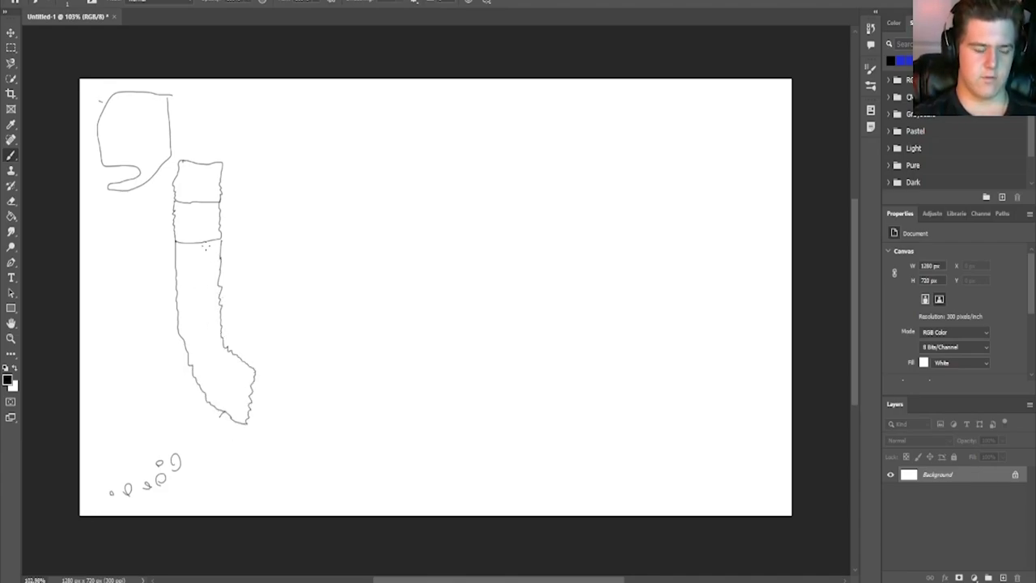
{"action": "left_click_drag", "start_coordinate": [175, 255], "coordinate": [220, 257]}
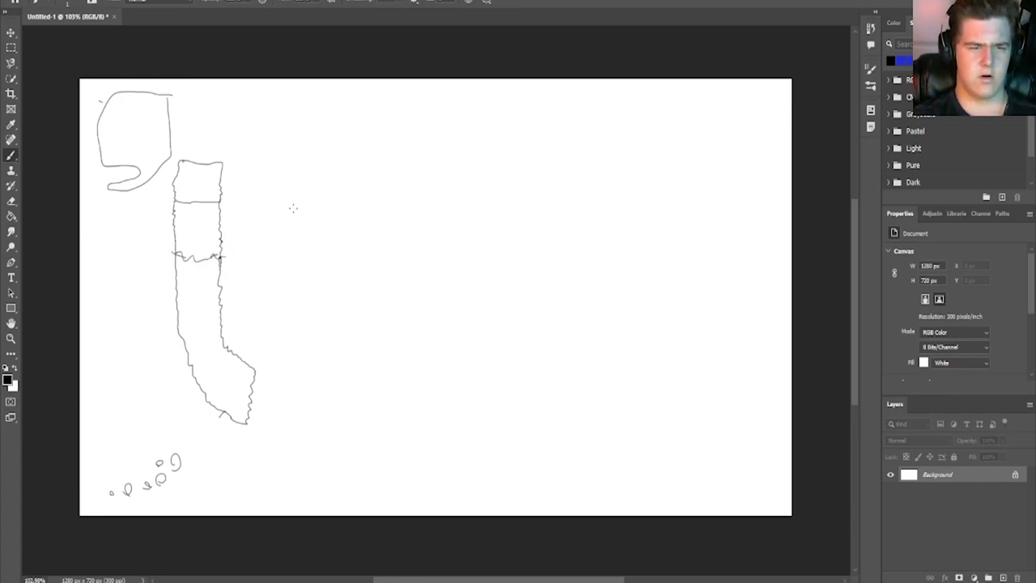
Outline Nevada along California's eastern edge and add Utah with a stepped top beside it.
{"action": "mouse_move", "coordinate": [218, 255]}
{"action": "left_mouse_down"}
{"action": "mouse_move", "coordinate": [254, 260]}
{"action": "mouse_move", "coordinate": [269, 293]}
{"action": "left_mouse_up"}
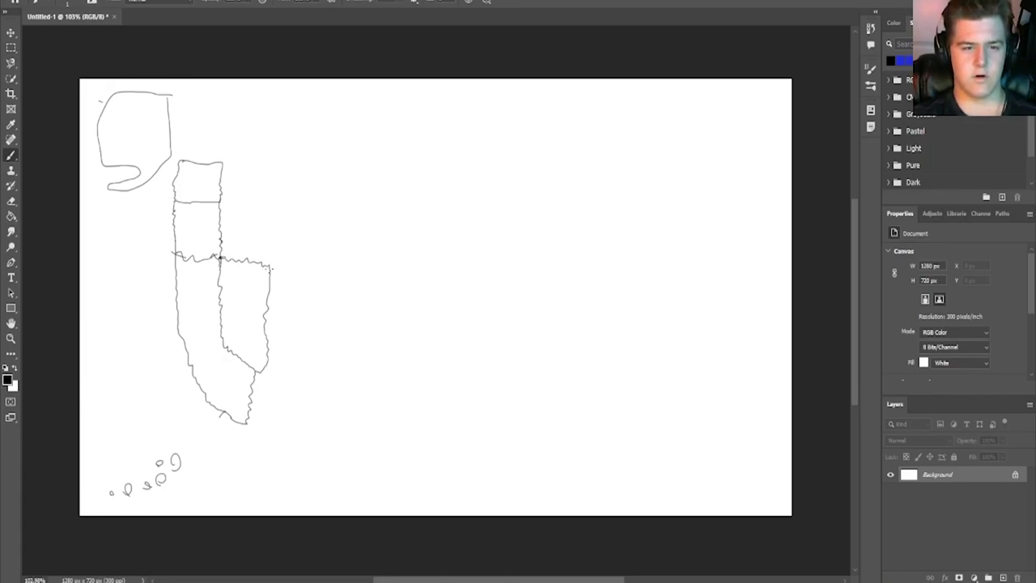
{"action": "mouse_move", "coordinate": [270, 265]}
{"action": "left_mouse_down"}
{"action": "mouse_move", "coordinate": [295, 283]}
{"action": "mouse_move", "coordinate": [324, 282]}
{"action": "mouse_move", "coordinate": [328, 357]}
{"action": "mouse_move", "coordinate": [266, 360]}
{"action": "left_mouse_up"}
{"action": "mouse_move", "coordinate": [330, 357]}
{"action": "left_mouse_down"}
{"action": "mouse_move", "coordinate": [332, 425]}
{"action": "mouse_move", "coordinate": [250, 403]}
{"action": "left_mouse_up"}
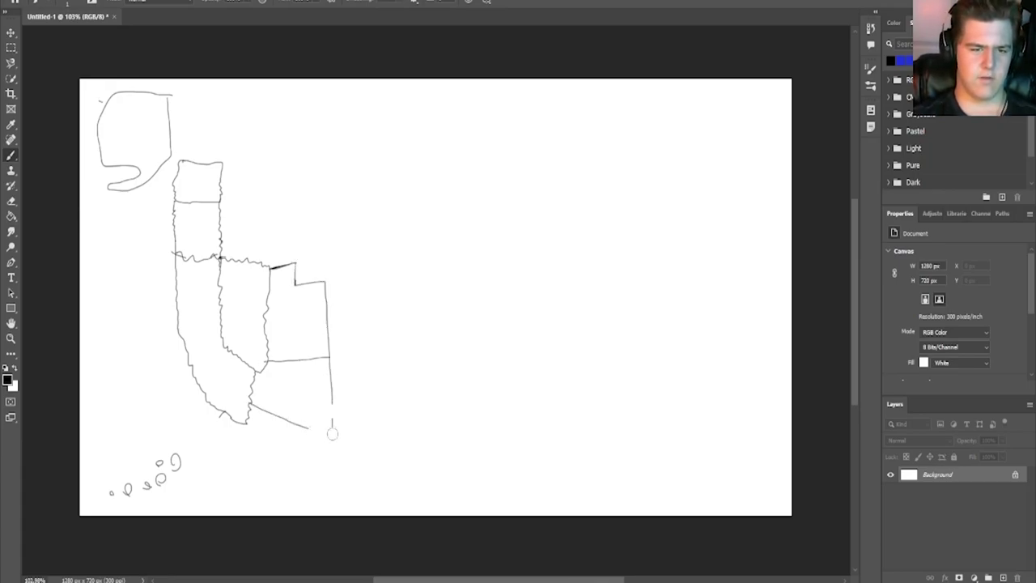
Close Arizona's outline beneath Utah with a southern border running from California to its eastern edge.
{"action": "left_click_drag", "start_coordinate": [301, 425], "coordinate": [254, 404]}
{"action": "right_click", "coordinate": [261, 449]}
{"action": "left_click", "coordinate": [250, 462]}
{"action": "mouse_move", "coordinate": [331, 421]}
{"action": "left_mouse_down"}
{"action": "mouse_move", "coordinate": [329, 363]}
{"action": "mouse_move", "coordinate": [331, 441]}
{"action": "left_mouse_up"}
{"action": "left_click_drag", "start_coordinate": [331, 441], "coordinate": [247, 421]}
Extend the map eastward with stacked boxes for Colorado and New Mexico, plus Oklahoma's panhandle and Texas.
{"action": "mouse_move", "coordinate": [329, 357]}
{"action": "left_mouse_down"}
{"action": "mouse_move", "coordinate": [409, 348]}
{"action": "mouse_move", "coordinate": [408, 258]}
{"action": "mouse_move", "coordinate": [322, 261]}
{"action": "mouse_move", "coordinate": [325, 281]}
{"action": "left_mouse_up"}
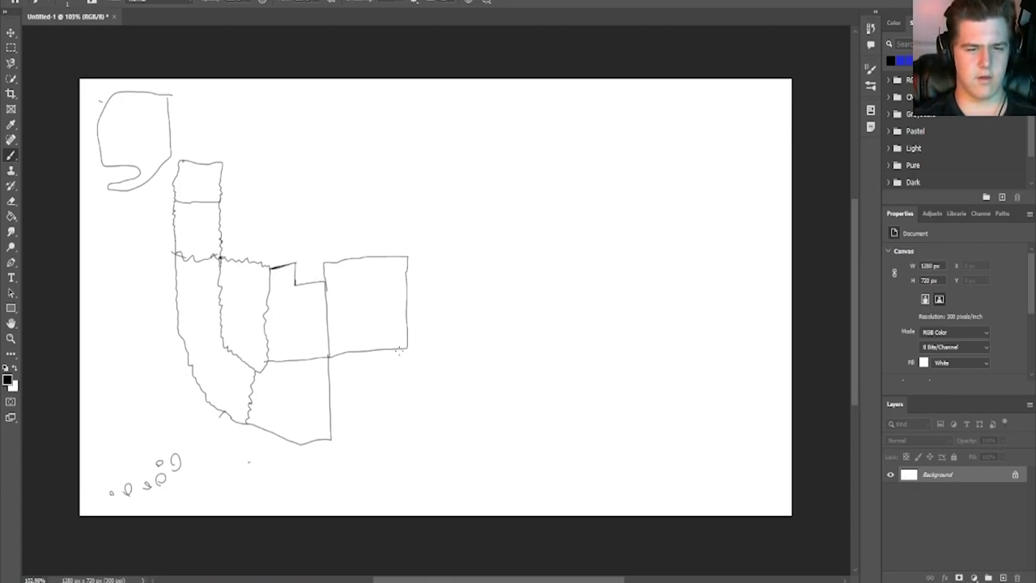
{"action": "mouse_move", "coordinate": [408, 350]}
{"action": "left_mouse_down"}
{"action": "mouse_move", "coordinate": [374, 440]}
{"action": "mouse_move", "coordinate": [330, 440]}
{"action": "left_mouse_up"}
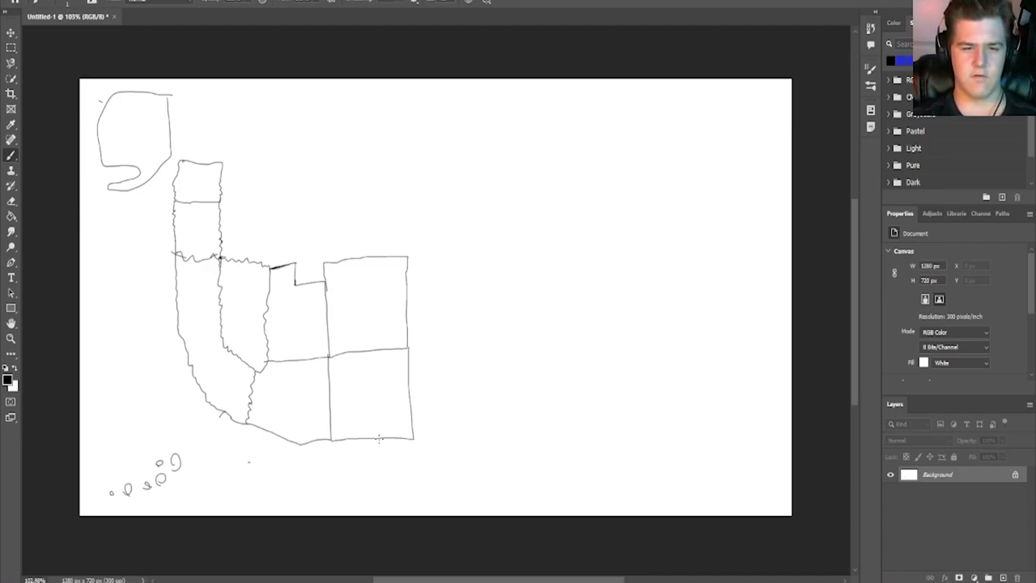
{"action": "mouse_move", "coordinate": [378, 438]}
{"action": "left_mouse_down"}
{"action": "mouse_move", "coordinate": [448, 491]}
{"action": "mouse_move", "coordinate": [487, 488]}
{"action": "mouse_move", "coordinate": [481, 434]}
{"action": "mouse_move", "coordinate": [522, 430]}
{"action": "mouse_move", "coordinate": [453, 411]}
{"action": "mouse_move", "coordinate": [429, 362]}
{"action": "mouse_move", "coordinate": [408, 362]}
{"action": "mouse_move", "coordinate": [526, 352]}
{"action": "left_mouse_up"}
{"action": "left_click_drag", "start_coordinate": [526, 351], "coordinate": [524, 430]}
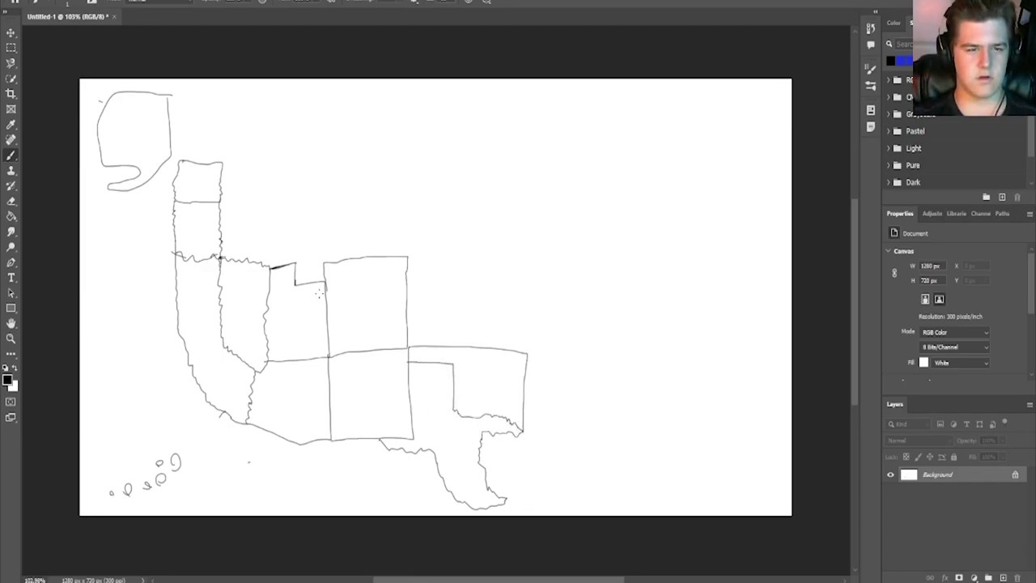
Outline Idaho east of Washington and Oregon, and add Montana as a wide box along the northern border.
{"action": "mouse_move", "coordinate": [223, 162]}
{"action": "left_mouse_down"}
{"action": "mouse_move", "coordinate": [234, 203]}
{"action": "mouse_move", "coordinate": [260, 209]}
{"action": "left_mouse_up"}
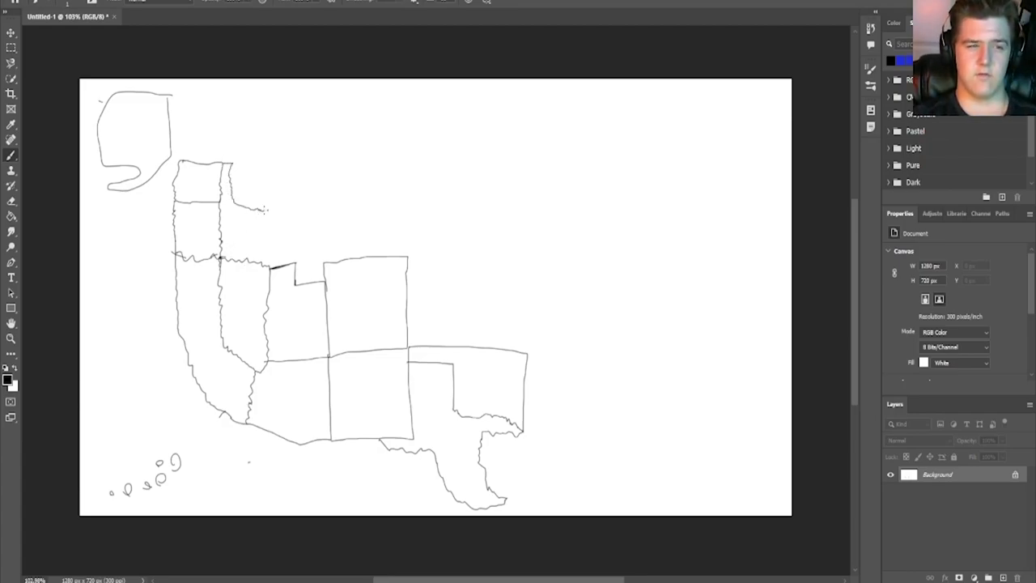
{"action": "left_click_drag", "start_coordinate": [264, 212], "coordinate": [268, 267]}
{"action": "mouse_move", "coordinate": [228, 172]}
{"action": "left_mouse_down"}
{"action": "mouse_move", "coordinate": [262, 211]}
{"action": "mouse_move", "coordinate": [261, 165]}
{"action": "mouse_move", "coordinate": [328, 159]}
{"action": "mouse_move", "coordinate": [333, 198]}
{"action": "mouse_move", "coordinate": [264, 209]}
{"action": "left_mouse_up"}
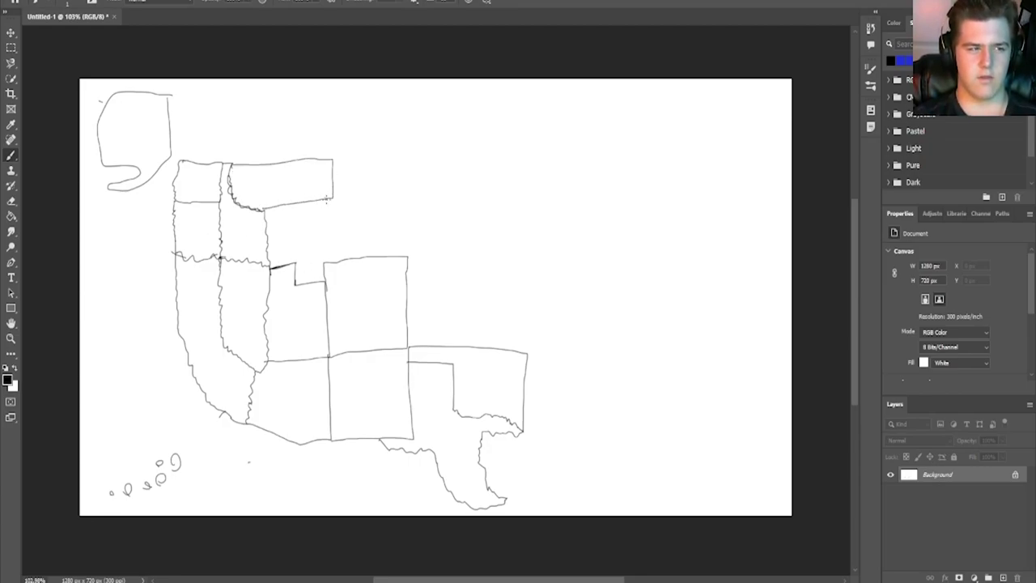
Redraw the notched top of Utah and a lower top border for Colorado, and add two stepped boxes below Montana.
{"action": "mouse_move", "coordinate": [274, 266]}
{"action": "left_mouse_down"}
{"action": "mouse_move", "coordinate": [292, 290]}
{"action": "mouse_move", "coordinate": [381, 261]}
{"action": "left_mouse_up"}
{"action": "mouse_move", "coordinate": [271, 262]}
{"action": "left_mouse_down"}
{"action": "mouse_move", "coordinate": [289, 288]}
{"action": "mouse_move", "coordinate": [408, 285]}
{"action": "left_mouse_up"}
{"action": "left_click_drag", "start_coordinate": [325, 285], "coordinate": [326, 306]}
{"action": "mouse_move", "coordinate": [269, 283]}
{"action": "left_mouse_down"}
{"action": "mouse_move", "coordinate": [269, 303]}
{"action": "mouse_move", "coordinate": [362, 243]}
{"action": "mouse_move", "coordinate": [401, 285]}
{"action": "left_mouse_up"}
{"action": "key", "text": "ctrl+z"}
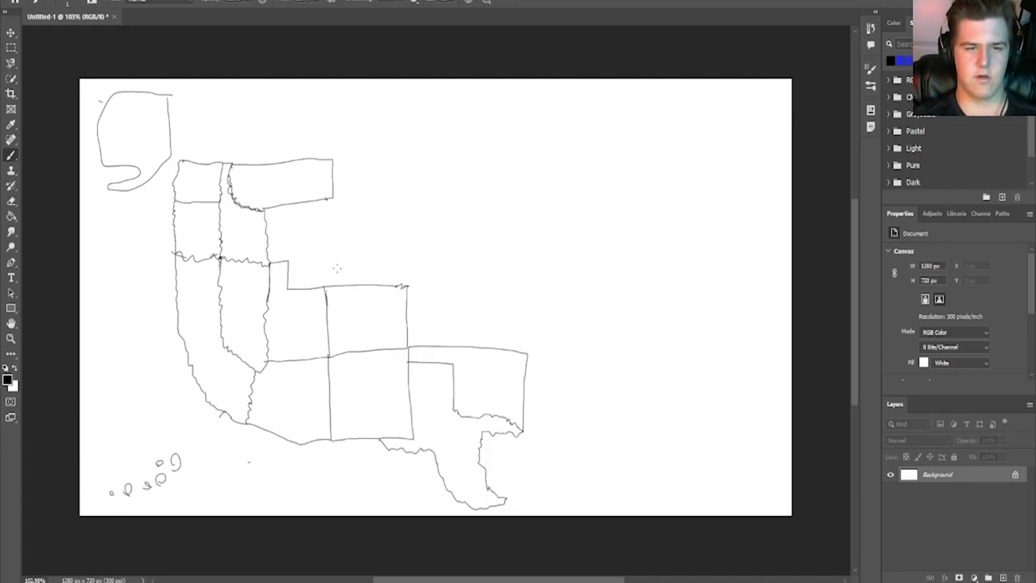
{"action": "mouse_move", "coordinate": [269, 249]}
{"action": "left_mouse_down"}
{"action": "mouse_move", "coordinate": [388, 251]}
{"action": "mouse_move", "coordinate": [407, 284]}
{"action": "left_mouse_up"}
{"action": "left_click_drag", "start_coordinate": [265, 207], "coordinate": [356, 246]}
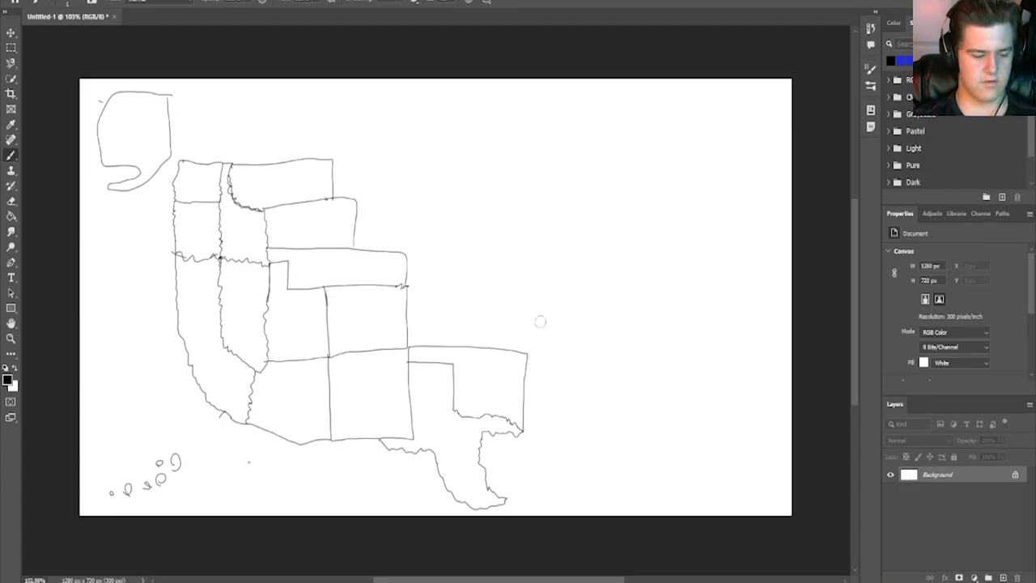
Erase the eastern parts of the map and redraw Colorado, New Mexico, Oklahoma and Texas narrower.
{"action": "key", "text": "ctrl+z"}
{"action": "mouse_move", "coordinate": [509, 348]}
{"action": "left_mouse_down"}
{"action": "mouse_move", "coordinate": [432, 434]}
{"action": "mouse_move", "coordinate": [425, 211]}
{"action": "mouse_move", "coordinate": [348, 424]}
{"action": "mouse_move", "coordinate": [324, 372]}
{"action": "mouse_move", "coordinate": [364, 234]}
{"action": "mouse_move", "coordinate": [327, 252]}
{"action": "left_mouse_up"}
{"action": "left_click_drag", "start_coordinate": [309, 442], "coordinate": [315, 289]}
{"action": "mouse_move", "coordinate": [314, 361]}
{"action": "left_mouse_down"}
{"action": "mouse_move", "coordinate": [372, 354]}
{"action": "mouse_move", "coordinate": [309, 289]}
{"action": "left_mouse_up"}
{"action": "mouse_move", "coordinate": [376, 353]}
{"action": "left_mouse_down"}
{"action": "mouse_move", "coordinate": [377, 434]}
{"action": "mouse_move", "coordinate": [323, 445]}
{"action": "mouse_move", "coordinate": [391, 478]}
{"action": "mouse_move", "coordinate": [454, 442]}
{"action": "left_mouse_up"}
{"action": "left_click_drag", "start_coordinate": [402, 375], "coordinate": [374, 374]}
{"action": "mouse_move", "coordinate": [378, 362]}
{"action": "left_mouse_down"}
{"action": "mouse_move", "coordinate": [454, 359]}
{"action": "mouse_move", "coordinate": [451, 443]}
{"action": "left_mouse_up"}
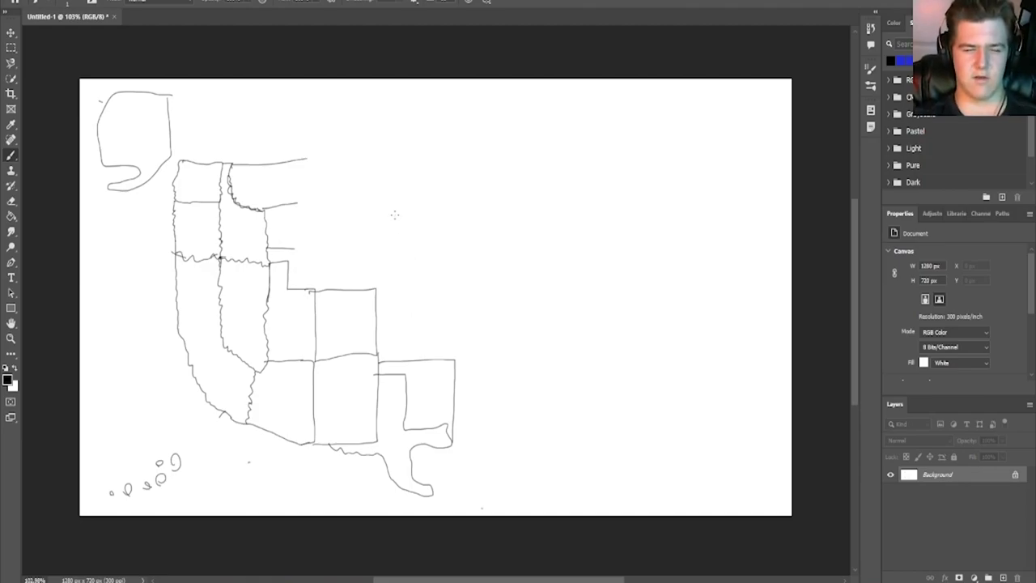
Close the long strip above Colorado and extend the box above Oklahoma up to that strip.
{"action": "mouse_move", "coordinate": [291, 248]}
{"action": "left_mouse_down"}
{"action": "mouse_move", "coordinate": [449, 261]}
{"action": "mouse_move", "coordinate": [388, 289]}
{"action": "mouse_move", "coordinate": [387, 318]}
{"action": "mouse_move", "coordinate": [455, 359]}
{"action": "left_mouse_up"}
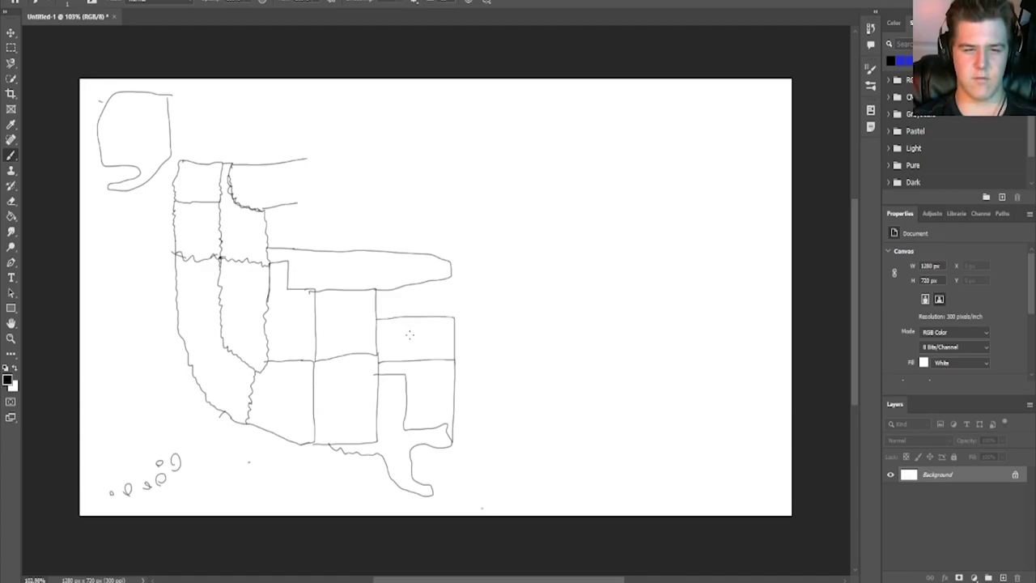
{"action": "key", "text": "e"}
{"action": "left_click_drag", "start_coordinate": [450, 317], "coordinate": [377, 318]}
{"action": "mouse_move", "coordinate": [450, 279]}
{"action": "left_mouse_down"}
{"action": "mouse_move", "coordinate": [455, 360]}
{"action": "mouse_move", "coordinate": [440, 315]}
{"action": "mouse_move", "coordinate": [451, 323]}
{"action": "mouse_move", "coordinate": [455, 364]}
{"action": "left_mouse_up"}
{"action": "key", "text": "e"}
{"action": "key", "text": "b"}
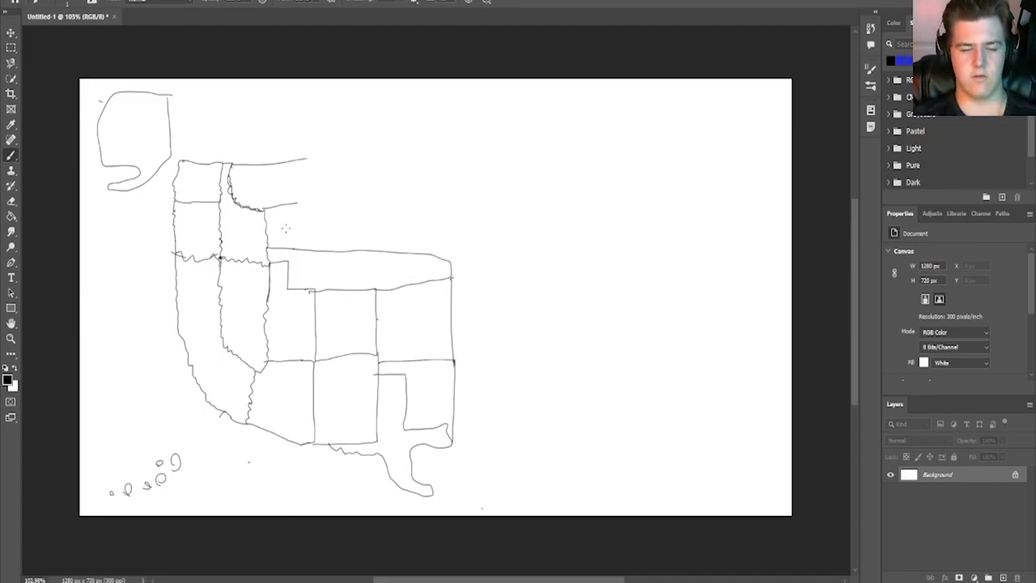
Extend the northern border and Montana's lower border eastward, add a slanted divider, and close the eastern edge down to the strip.
{"action": "left_click_drag", "start_coordinate": [294, 202], "coordinate": [358, 198]}
{"action": "mouse_move", "coordinate": [307, 158]}
{"action": "left_mouse_down"}
{"action": "mouse_move", "coordinate": [363, 180]}
{"action": "mouse_move", "coordinate": [462, 164]}
{"action": "mouse_move", "coordinate": [357, 199]}
{"action": "left_mouse_up"}
{"action": "mouse_move", "coordinate": [474, 197]}
{"action": "left_mouse_down"}
{"action": "mouse_move", "coordinate": [448, 149]}
{"action": "mouse_move", "coordinate": [398, 137]}
{"action": "mouse_move", "coordinate": [372, 199]}
{"action": "left_mouse_up"}
{"action": "mouse_move", "coordinate": [388, 154]}
{"action": "left_mouse_down"}
{"action": "mouse_move", "coordinate": [434, 180]}
{"action": "mouse_move", "coordinate": [380, 181]}
{"action": "left_mouse_up"}
{"action": "mouse_move", "coordinate": [370, 200]}
{"action": "left_mouse_down"}
{"action": "mouse_move", "coordinate": [472, 204]}
{"action": "mouse_move", "coordinate": [384, 193]}
{"action": "left_mouse_up"}
{"action": "left_click_drag", "start_coordinate": [451, 191], "coordinate": [461, 187]}
{"action": "mouse_move", "coordinate": [360, 203]}
{"action": "left_mouse_down"}
{"action": "mouse_move", "coordinate": [462, 197]}
{"action": "mouse_move", "coordinate": [451, 278]}
{"action": "left_mouse_up"}
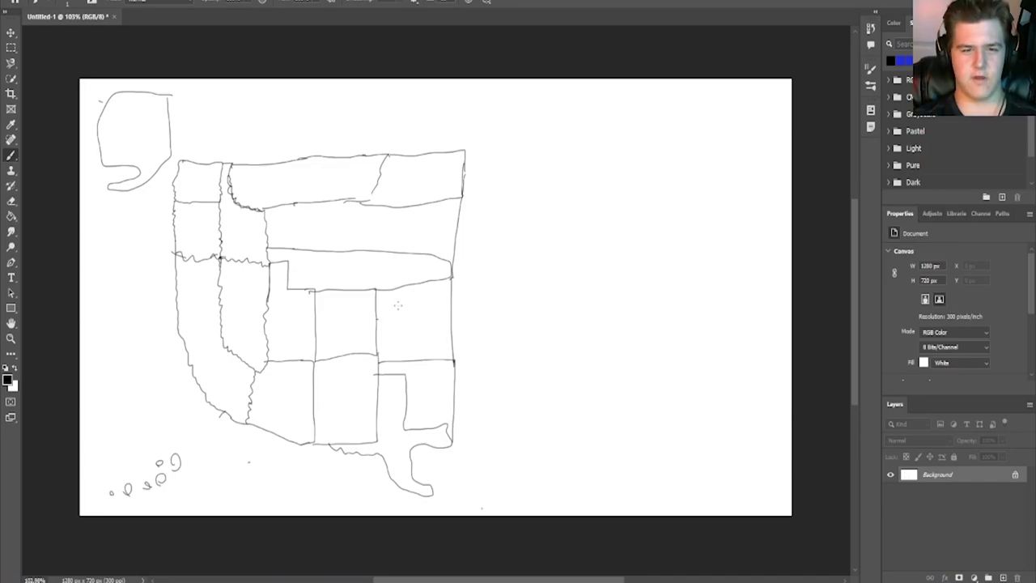
Draw the column of states from Minnesota to Louisiana and the southeastern states down to Florida's peninsula.
{"action": "left_click_drag", "start_coordinate": [479, 259], "coordinate": [439, 258]}
{"action": "mouse_move", "coordinate": [424, 150]}
{"action": "left_mouse_down"}
{"action": "mouse_move", "coordinate": [458, 139]}
{"action": "mouse_move", "coordinate": [458, 198]}
{"action": "mouse_move", "coordinate": [474, 244]}
{"action": "mouse_move", "coordinate": [461, 259]}
{"action": "mouse_move", "coordinate": [415, 255]}
{"action": "mouse_move", "coordinate": [478, 316]}
{"action": "left_mouse_up"}
{"action": "left_click_drag", "start_coordinate": [477, 315], "coordinate": [410, 314]}
{"action": "left_click_drag", "start_coordinate": [477, 317], "coordinate": [454, 373]}
{"action": "mouse_move", "coordinate": [455, 372]}
{"action": "left_mouse_down"}
{"action": "mouse_move", "coordinate": [413, 377]}
{"action": "mouse_move", "coordinate": [475, 446]}
{"action": "mouse_move", "coordinate": [412, 446]}
{"action": "mouse_move", "coordinate": [446, 368]}
{"action": "mouse_move", "coordinate": [431, 368]}
{"action": "mouse_move", "coordinate": [458, 445]}
{"action": "mouse_move", "coordinate": [490, 372]}
{"action": "mouse_move", "coordinate": [489, 402]}
{"action": "mouse_move", "coordinate": [533, 371]}
{"action": "left_mouse_up"}
{"action": "left_click_drag", "start_coordinate": [468, 442], "coordinate": [548, 435]}
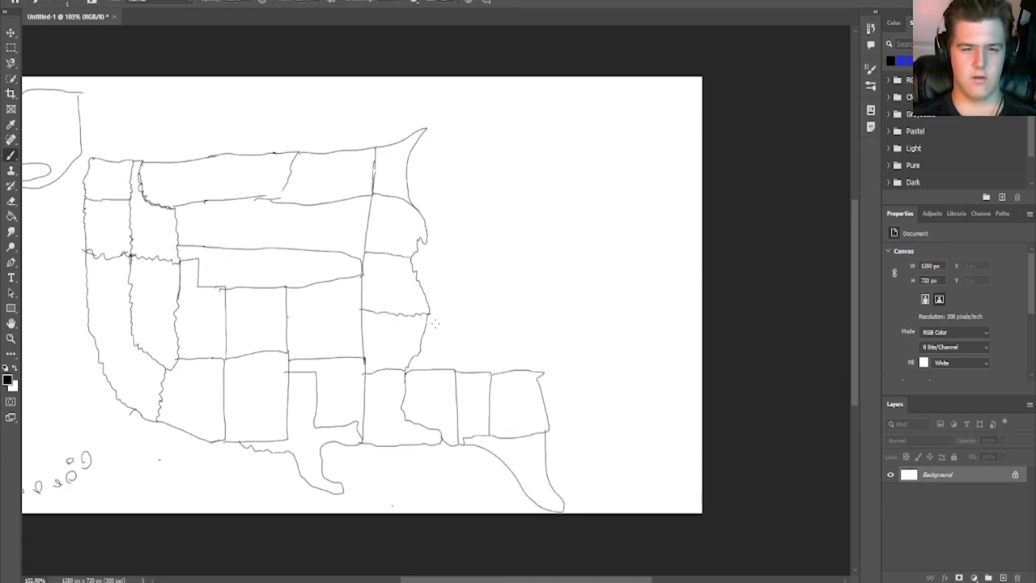
Outline the Carolinas as two wedges above Georgia along the slanting Atlantic coast.
{"action": "left_click_drag", "start_coordinate": [523, 369], "coordinate": [516, 350]}
{"action": "mouse_move", "coordinate": [516, 350]}
{"action": "left_mouse_down"}
{"action": "mouse_move", "coordinate": [567, 348]}
{"action": "mouse_move", "coordinate": [541, 376]}
{"action": "left_mouse_up"}
{"action": "mouse_move", "coordinate": [516, 350]}
{"action": "left_mouse_down"}
{"action": "mouse_move", "coordinate": [498, 331]}
{"action": "mouse_move", "coordinate": [585, 329]}
{"action": "left_mouse_up"}
{"action": "left_click_drag", "start_coordinate": [585, 329], "coordinate": [566, 350]}
Draw the horizontal borders of Tennessee and Kentucky from the Mississippi edge to the Carolinas, with Kentucky's curved top.
{"action": "left_click_drag", "start_coordinate": [426, 330], "coordinate": [498, 331]}
{"action": "left_click_drag", "start_coordinate": [514, 350], "coordinate": [422, 347]}
{"action": "mouse_move", "coordinate": [453, 329]}
{"action": "left_mouse_down"}
{"action": "mouse_move", "coordinate": [490, 308]}
{"action": "mouse_move", "coordinate": [492, 332]}
{"action": "left_mouse_up"}
Draw the slanted border above Virginia to the coast and add irregular state outlines on top of it.
{"action": "left_click_drag", "start_coordinate": [499, 315], "coordinate": [532, 304]}
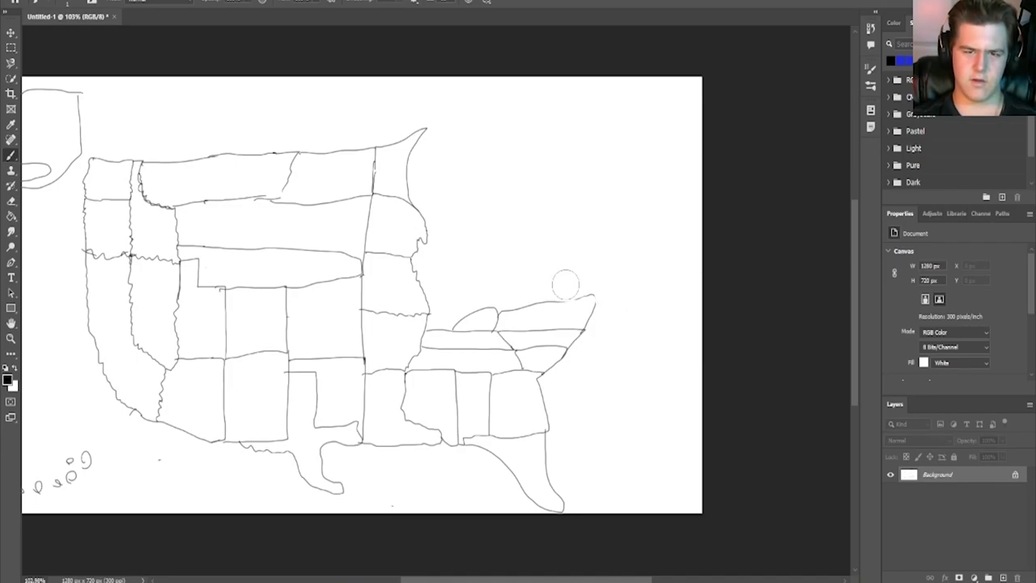
{"action": "mouse_move", "coordinate": [576, 298]}
{"action": "left_mouse_down"}
{"action": "mouse_move", "coordinate": [610, 291]}
{"action": "mouse_move", "coordinate": [580, 301]}
{"action": "left_mouse_up"}
{"action": "mouse_move", "coordinate": [495, 310]}
{"action": "left_mouse_down"}
{"action": "mouse_move", "coordinate": [544, 274]}
{"action": "mouse_move", "coordinate": [572, 298]}
{"action": "left_mouse_up"}
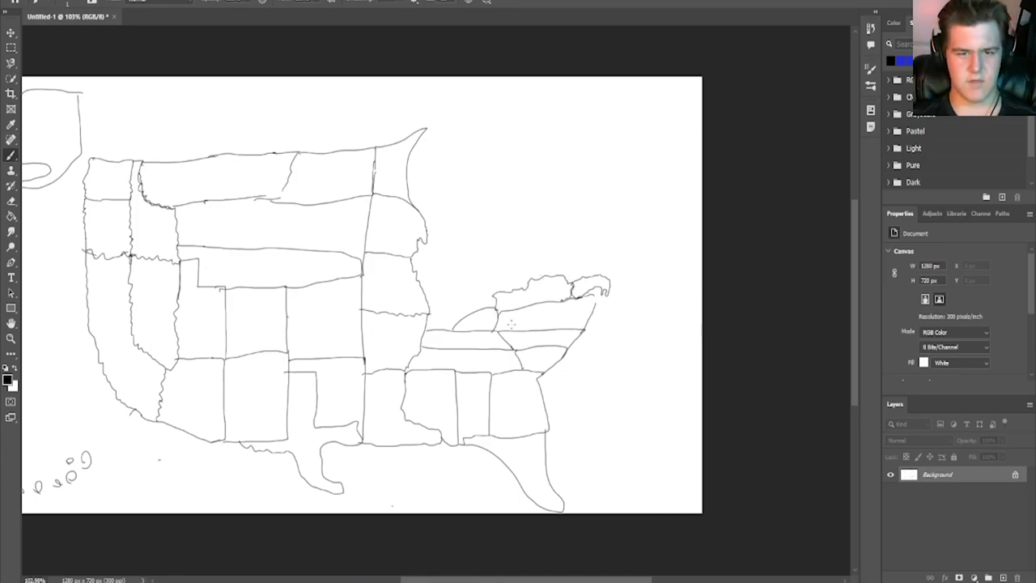
Replace Kentucky's curved top with an irregular border reaching the Mississippi and remove the extra horizontal line below it.
{"action": "left_click_drag", "start_coordinate": [458, 313], "coordinate": [459, 332]}
{"action": "left_click_drag", "start_coordinate": [428, 321], "coordinate": [500, 307]}
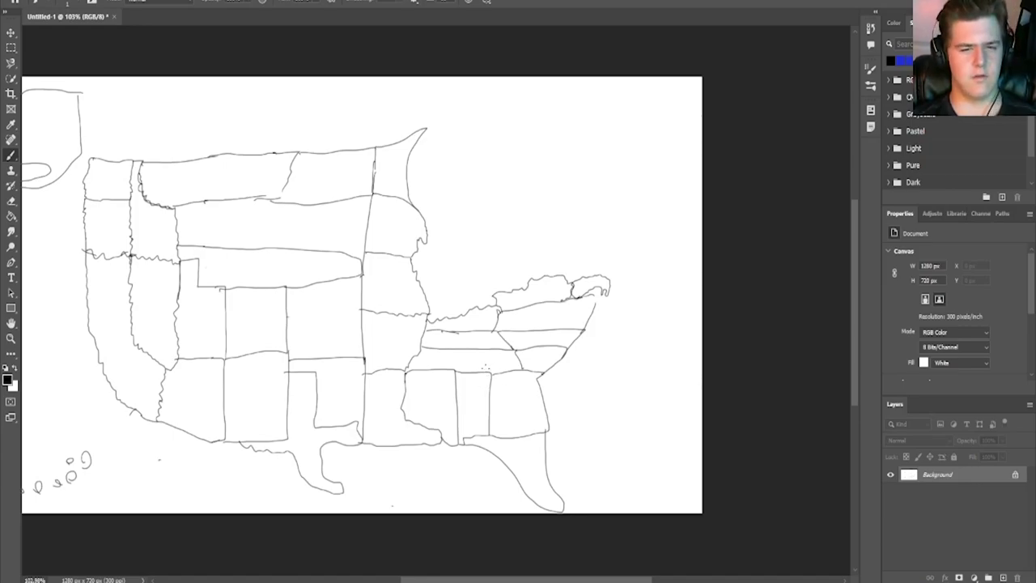
{"action": "mouse_move", "coordinate": [487, 345]}
{"action": "left_mouse_down"}
{"action": "mouse_move", "coordinate": [498, 360]}
{"action": "mouse_move", "coordinate": [434, 348]}
{"action": "mouse_move", "coordinate": [508, 372]}
{"action": "left_mouse_up"}
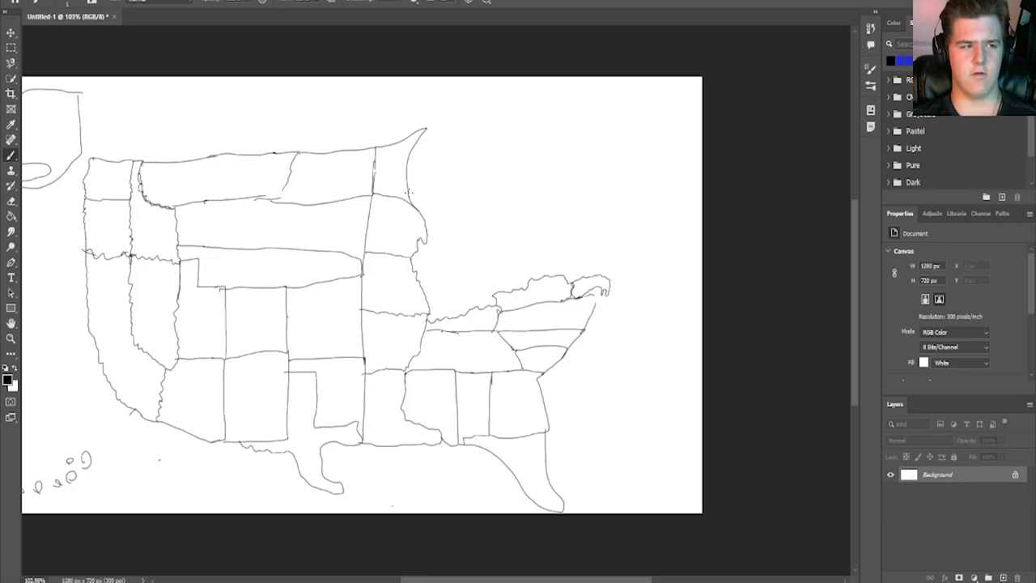
Outline Wisconsin, Michigan's two parts around the lake, Illinois, Indiana and Ohio above Kentucky.
{"action": "mouse_move", "coordinate": [409, 166]}
{"action": "left_mouse_down"}
{"action": "mouse_move", "coordinate": [436, 171]}
{"action": "mouse_move", "coordinate": [447, 220]}
{"action": "left_mouse_up"}
{"action": "mouse_move", "coordinate": [437, 171]}
{"action": "left_mouse_down"}
{"action": "mouse_move", "coordinate": [481, 145]}
{"action": "mouse_move", "coordinate": [482, 158]}
{"action": "mouse_move", "coordinate": [451, 160]}
{"action": "mouse_move", "coordinate": [465, 209]}
{"action": "mouse_move", "coordinate": [474, 185]}
{"action": "mouse_move", "coordinate": [510, 198]}
{"action": "mouse_move", "coordinate": [472, 236]}
{"action": "mouse_move", "coordinate": [425, 232]}
{"action": "mouse_move", "coordinate": [442, 229]}
{"action": "mouse_move", "coordinate": [426, 299]}
{"action": "left_mouse_up"}
{"action": "mouse_move", "coordinate": [455, 238]}
{"action": "left_mouse_down"}
{"action": "mouse_move", "coordinate": [456, 288]}
{"action": "mouse_move", "coordinate": [434, 289]}
{"action": "mouse_move", "coordinate": [442, 298]}
{"action": "mouse_move", "coordinate": [515, 274]}
{"action": "mouse_move", "coordinate": [507, 219]}
{"action": "left_mouse_up"}
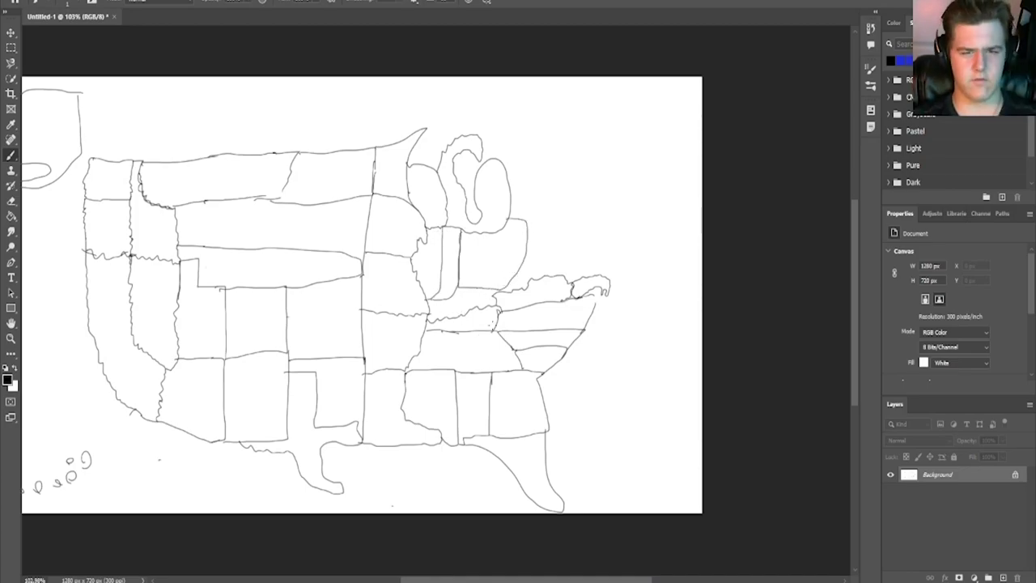
Erase the lower Illinois–Indiana lines and redraw the Indiana border as a curve down to Kentucky's western tip.
{"action": "key", "text": "e"}
{"action": "mouse_move", "coordinate": [460, 287]}
{"action": "left_mouse_down"}
{"action": "mouse_move", "coordinate": [435, 310]}
{"action": "mouse_move", "coordinate": [428, 303]}
{"action": "left_mouse_up"}
{"action": "key", "text": "b"}
{"action": "mouse_move", "coordinate": [460, 270]}
{"action": "left_mouse_down"}
{"action": "mouse_move", "coordinate": [460, 303]}
{"action": "mouse_move", "coordinate": [428, 324]}
{"action": "left_mouse_up"}
{"action": "left_click_drag", "start_coordinate": [460, 266], "coordinate": [458, 291]}
{"action": "left_click_drag", "start_coordinate": [459, 231], "coordinate": [429, 326]}
{"action": "key", "text": "e"}
{"action": "left_click_drag", "start_coordinate": [493, 285], "coordinate": [472, 287]}
{"action": "key", "text": "b"}
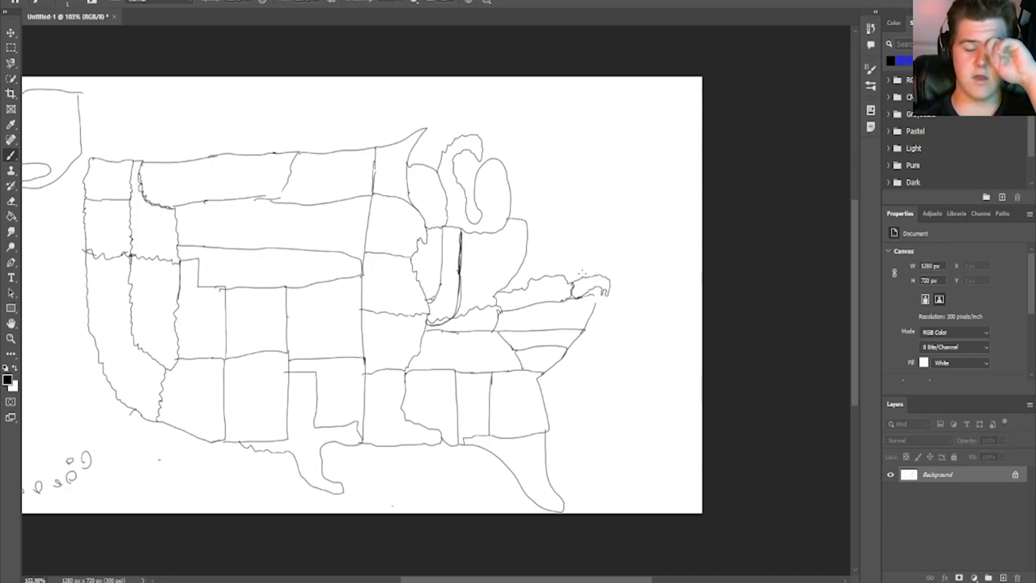
Draw the northeastern outline from the Great Lakes to Maine and down the Atlantic coast, adding Maine's border and small southern New England states.
{"action": "left_click", "coordinate": [521, 197]}
{"action": "mouse_move", "coordinate": [503, 165]}
{"action": "left_mouse_down"}
{"action": "mouse_move", "coordinate": [658, 111]}
{"action": "mouse_move", "coordinate": [687, 132]}
{"action": "mouse_move", "coordinate": [668, 142]}
{"action": "mouse_move", "coordinate": [629, 210]}
{"action": "mouse_move", "coordinate": [607, 278]}
{"action": "left_mouse_up"}
{"action": "left_click_drag", "start_coordinate": [642, 120], "coordinate": [662, 166]}
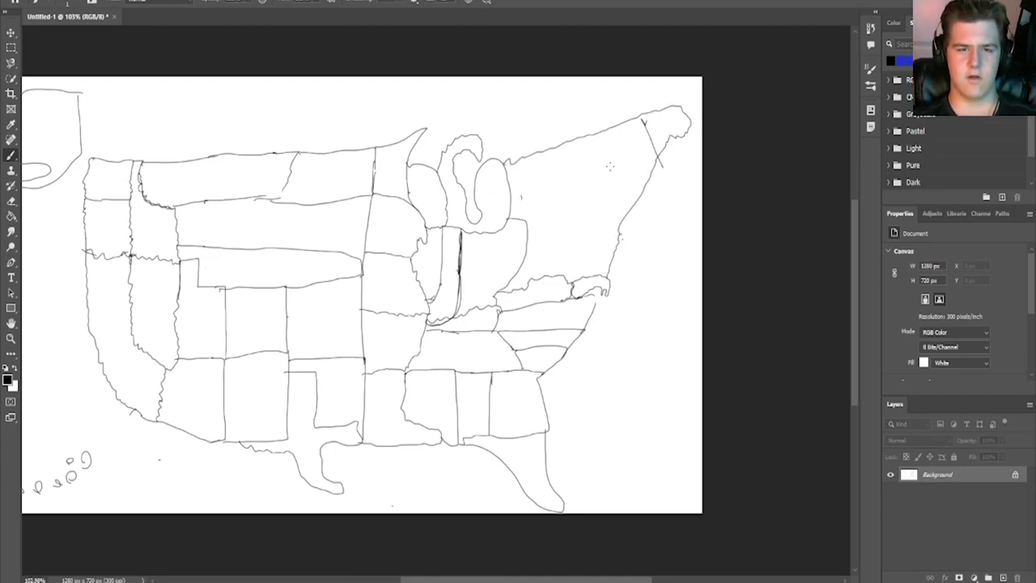
{"action": "mouse_move", "coordinate": [633, 207]}
{"action": "left_mouse_down"}
{"action": "mouse_move", "coordinate": [626, 240]}
{"action": "mouse_move", "coordinate": [629, 205]}
{"action": "mouse_move", "coordinate": [667, 202]}
{"action": "mouse_move", "coordinate": [636, 209]}
{"action": "mouse_move", "coordinate": [652, 200]}
{"action": "left_mouse_up"}
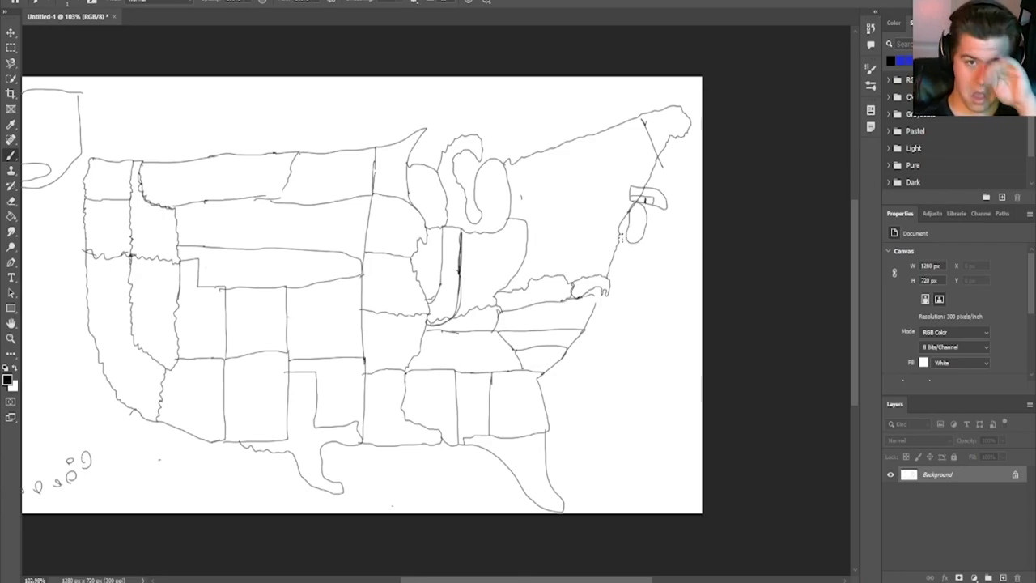
Outline Pennsylvania and New York inside the northeast and draw the borders separating New York, Vermont and New Hampshire.
{"action": "mouse_move", "coordinate": [509, 181]}
{"action": "left_mouse_down"}
{"action": "mouse_move", "coordinate": [568, 210]}
{"action": "mouse_move", "coordinate": [527, 235]}
{"action": "mouse_move", "coordinate": [606, 133]}
{"action": "mouse_move", "coordinate": [513, 167]}
{"action": "left_mouse_up"}
{"action": "left_click_drag", "start_coordinate": [564, 233], "coordinate": [593, 230]}
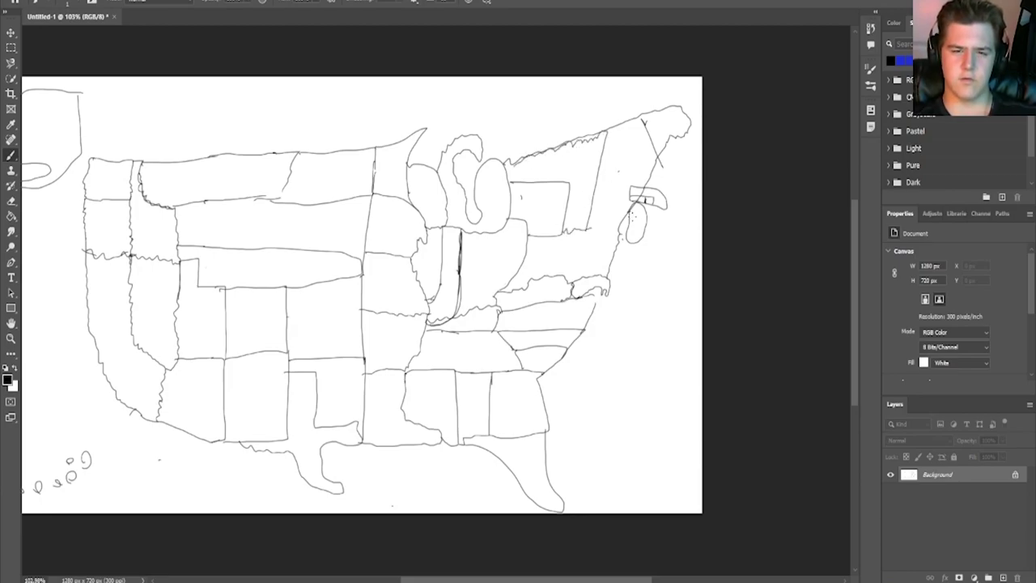
{"action": "key", "text": "ctrl+z"}
{"action": "mouse_move", "coordinate": [577, 230]}
{"action": "left_mouse_down"}
{"action": "mouse_move", "coordinate": [629, 217]}
{"action": "mouse_move", "coordinate": [603, 135]}
{"action": "mouse_move", "coordinate": [646, 147]}
{"action": "left_mouse_up"}
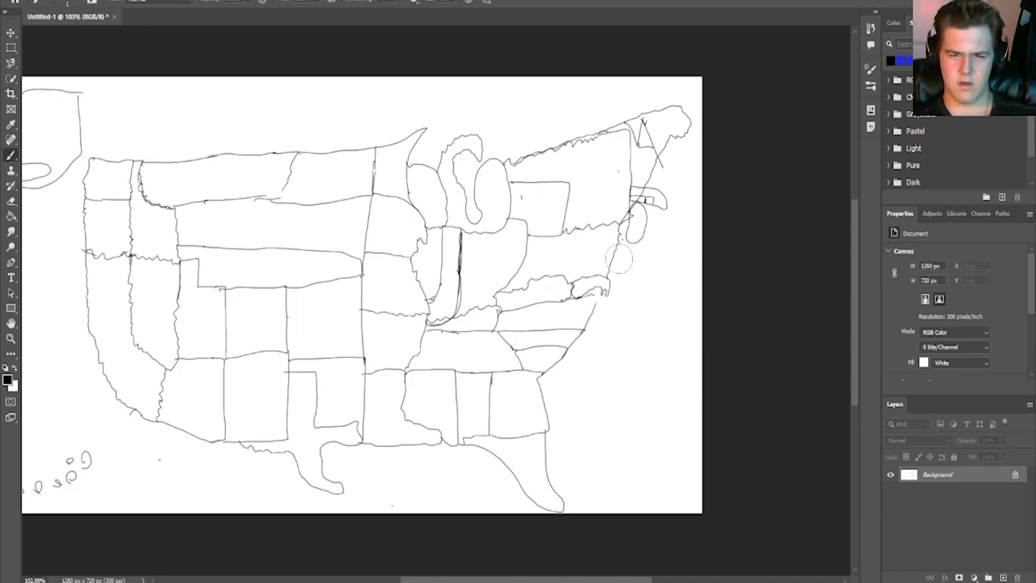
Handwrite "Emty" in the blank area south of Pennsylvania and complete the slanted border between Montana and North Dakota.
{"action": "left_click_drag", "start_coordinate": [536, 246], "coordinate": [527, 264]}
{"action": "left_click_drag", "start_coordinate": [536, 246], "coordinate": [544, 245]}
{"action": "left_click_drag", "start_coordinate": [530, 256], "coordinate": [540, 263]}
{"action": "left_click_drag", "start_coordinate": [545, 262], "coordinate": [559, 262]}
{"action": "left_click_drag", "start_coordinate": [565, 247], "coordinate": [563, 263]}
{"action": "left_click_drag", "start_coordinate": [560, 254], "coordinate": [576, 262]}
{"action": "left_click_drag", "start_coordinate": [584, 250], "coordinate": [571, 273]}
{"action": "left_click_drag", "start_coordinate": [284, 186], "coordinate": [275, 201]}
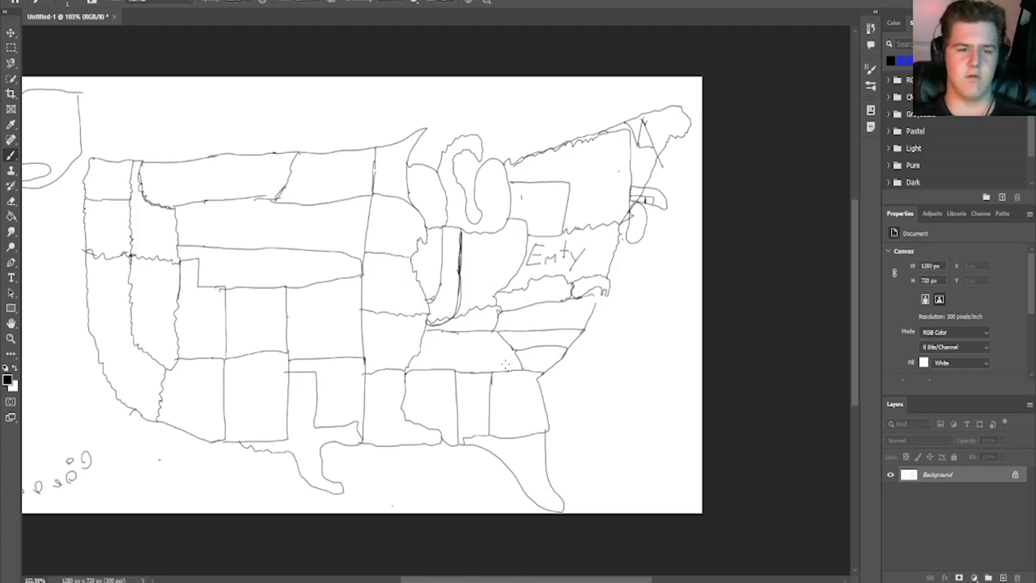
Set the foreground color to green and bucket-fill Washington, the long strip state north of Colorado, and Texas.
{"action": "left_click", "coordinate": [8, 380]}
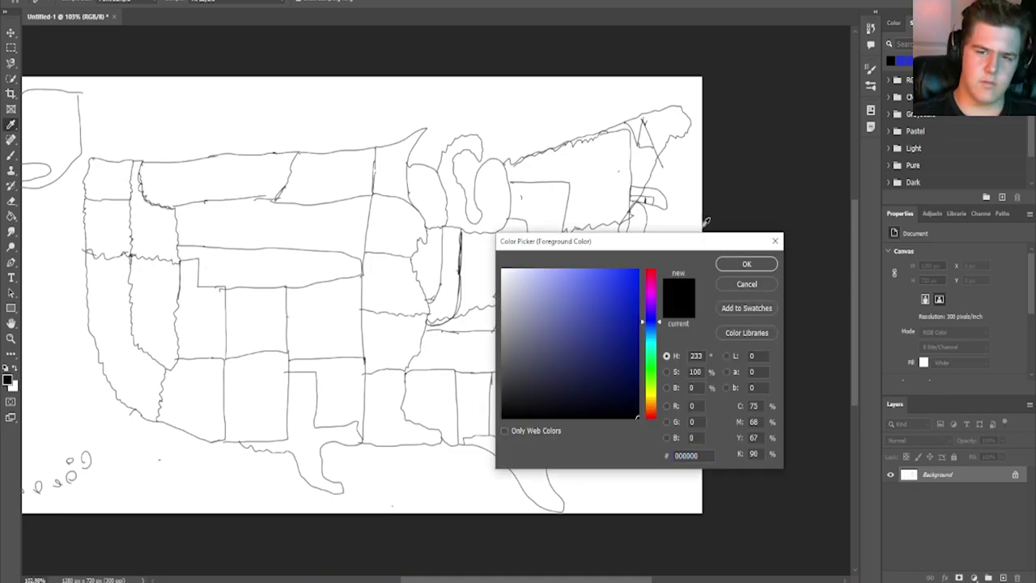
{"action": "left_click", "coordinate": [771, 241]}
{"action": "left_click", "coordinate": [11, 216]}
{"action": "left_click", "coordinate": [7, 380]}
{"action": "left_click", "coordinate": [651, 365]}
{"action": "left_click", "coordinate": [636, 338]}
{"action": "left_click", "coordinate": [746, 264]}
{"action": "left_click", "coordinate": [108, 180]}
{"action": "left_click", "coordinate": [218, 265]}
{"action": "left_click", "coordinate": [310, 392]}
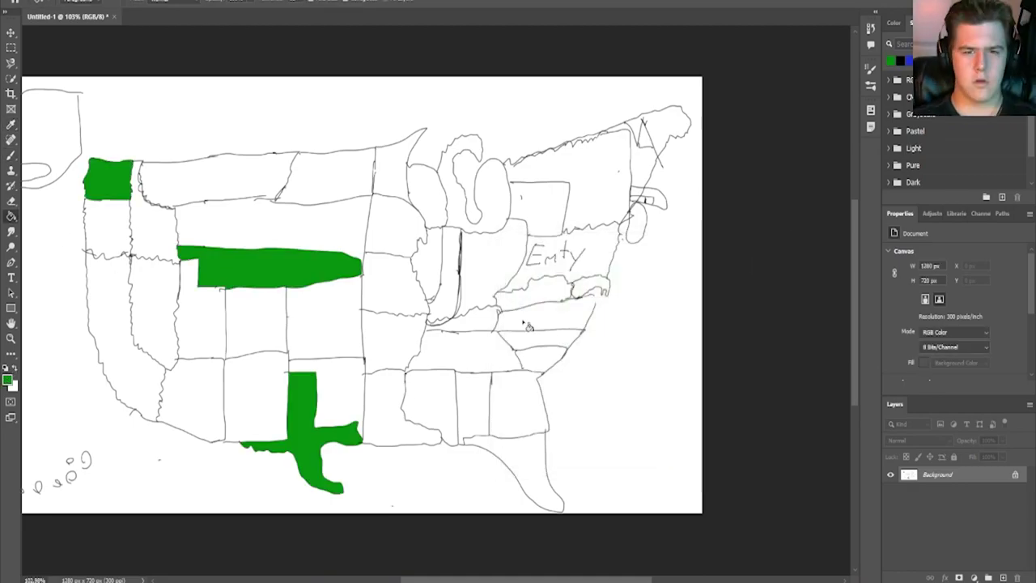
Fill South Carolina green, undoing the stray fill on Virginia.
{"action": "left_click", "coordinate": [525, 324]}
{"action": "key", "text": "ctrl+z"}
{"action": "left_click", "coordinate": [539, 358]}
Set the foreground color to dark red and fill Oregon, Utah, North Carolina and Oklahoma.
{"action": "left_click", "coordinate": [7, 380]}
{"action": "left_click", "coordinate": [636, 256]}
{"action": "left_click", "coordinate": [746, 265]}
{"action": "left_click", "coordinate": [108, 228]}
{"action": "left_click", "coordinate": [204, 335]}
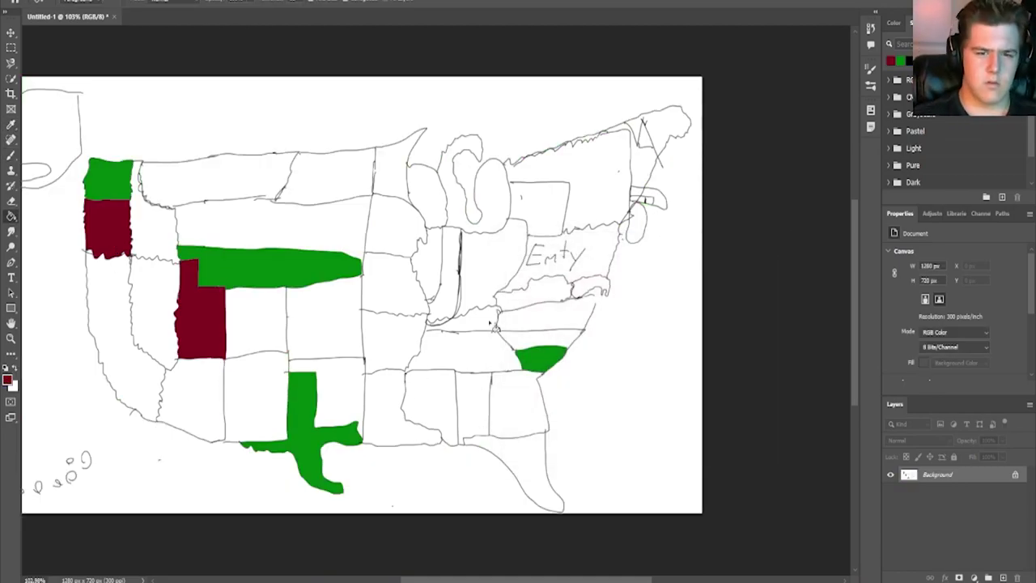
{"action": "left_click", "coordinate": [544, 337]}
{"action": "left_click", "coordinate": [340, 388]}
Set the foreground color to dark blue and fill California, Colorado and Louisiana.
{"action": "left_click", "coordinate": [8, 379]}
{"action": "left_click", "coordinate": [650, 317]}
{"action": "left_click", "coordinate": [746, 265]}
{"action": "left_click", "coordinate": [117, 332]}
{"action": "key", "text": "ctrl+z"}
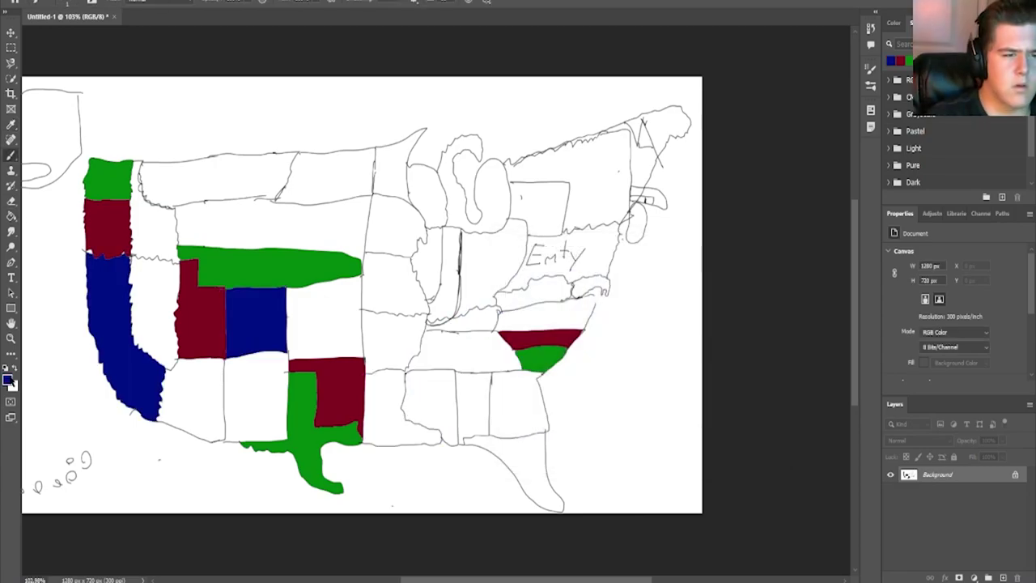
{"action": "left_click", "coordinate": [386, 405]}
Close the gap in Virginia's northeastern outline with a black brush stroke and fill the state dark blue.
{"action": "left_click", "coordinate": [550, 324]}
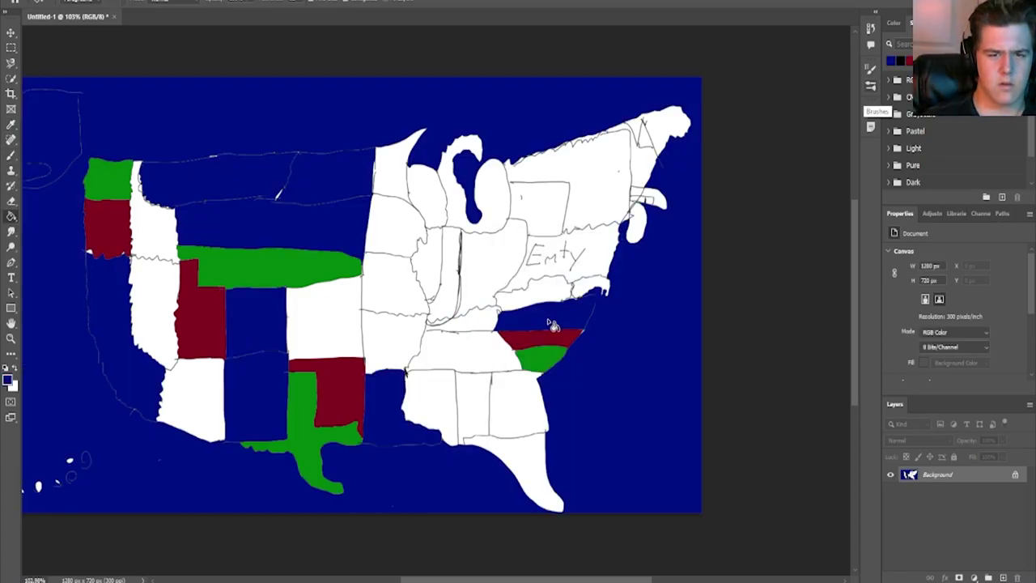
{"action": "key", "text": "ctrl+z"}
{"action": "left_click", "coordinate": [10, 156]}
{"action": "key", "text": "d"}
{"action": "mouse_move", "coordinate": [595, 295]}
{"action": "left_mouse_down"}
{"action": "mouse_move", "coordinate": [585, 327]}
{"action": "mouse_move", "coordinate": [557, 302]}
{"action": "left_mouse_up"}
{"action": "left_click", "coordinate": [901, 61]}
{"action": "left_click", "coordinate": [10, 217]}
{"action": "left_click", "coordinate": [557, 322]}
Set the foreground color to purple and fill Arizona, Kansas and West Virginia.
{"action": "left_click", "coordinate": [7, 380]}
{"action": "left_click", "coordinate": [651, 295]}
{"action": "left_click", "coordinate": [747, 264]}
{"action": "left_click", "coordinate": [191, 397]}
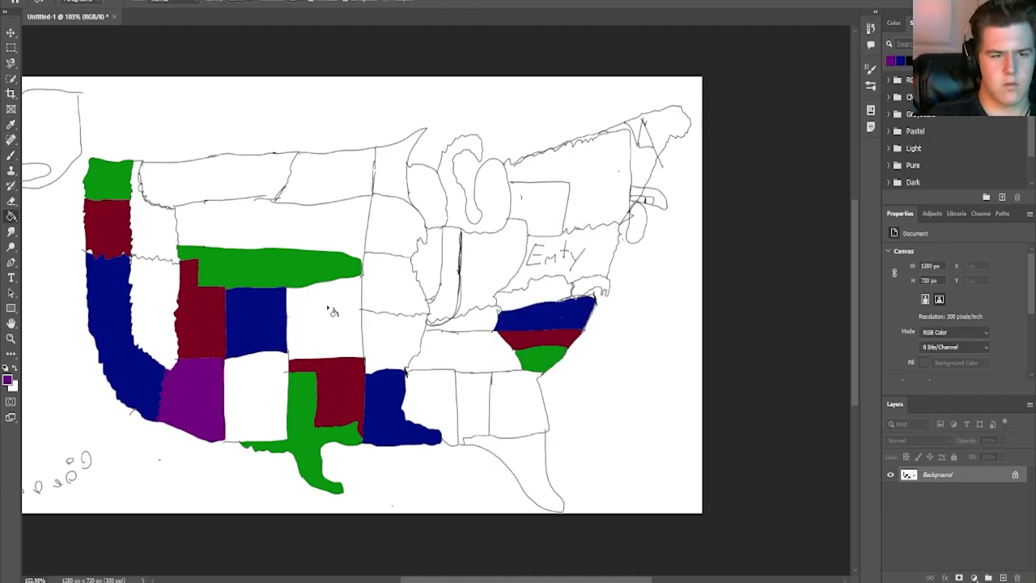
{"action": "left_click", "coordinate": [333, 310]}
{"action": "left_click", "coordinate": [551, 292]}
Fill Maine green, close the gap at the top of its border in black, and fill Vermont dark red.
{"action": "left_click", "coordinate": [929, 60]}
{"action": "left_click", "coordinate": [671, 135]}
{"action": "left_click", "coordinate": [11, 155]}
{"action": "left_click", "coordinate": [920, 60]}
{"action": "left_click_drag", "start_coordinate": [641, 112], "coordinate": [644, 128]}
{"action": "left_click", "coordinate": [929, 61]}
{"action": "left_click", "coordinate": [11, 216]}
{"action": "left_click", "coordinate": [637, 129]}
Redraw the border between Vermont and New Hampshire with the brush and fill New Hampshire dark blue.
{"action": "left_click", "coordinate": [930, 60]}
{"action": "left_click", "coordinate": [646, 138]}
{"action": "left_click", "coordinate": [10, 156]}
{"action": "left_click_drag", "start_coordinate": [641, 142], "coordinate": [630, 158]}
{"action": "left_click", "coordinate": [910, 60]}
{"action": "left_click", "coordinate": [11, 216]}
{"action": "left_click", "coordinate": [899, 61]}
{"action": "left_click", "coordinate": [646, 166]}
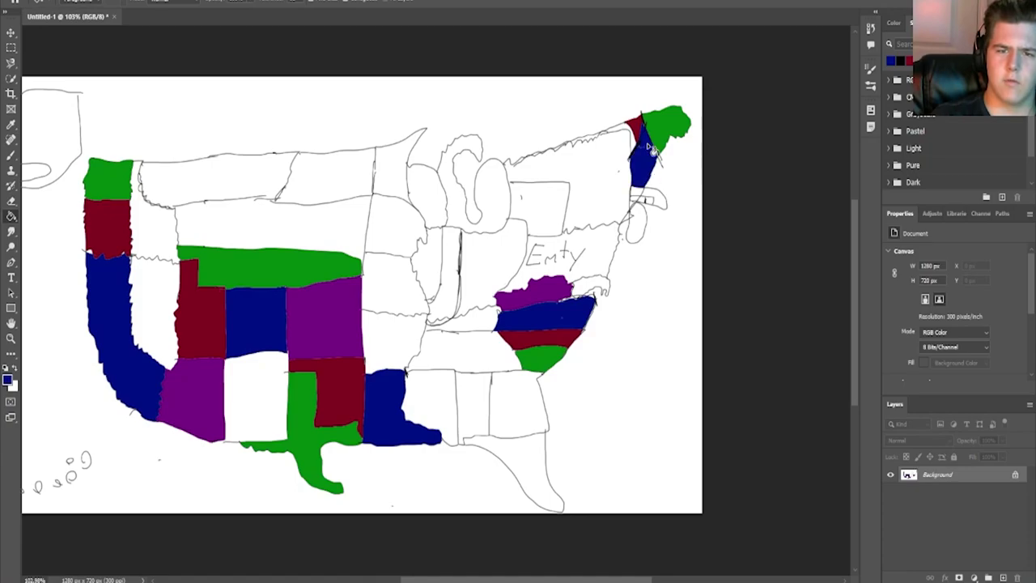
Fill the remaining white slivers of Vermont next to New York dark red.
{"action": "left_click", "coordinate": [910, 61]}
{"action": "left_click", "coordinate": [628, 133]}
{"action": "left_click", "coordinate": [620, 132]}
{"action": "left_click", "coordinate": [930, 61]}
{"action": "left_click", "coordinate": [622, 200]}
{"action": "key", "text": "ctrl+z"}
Close the gaps in New York's outline with the black brush and fill the state purple.
{"action": "left_click", "coordinate": [10, 155]}
{"action": "left_click", "coordinate": [919, 61]}
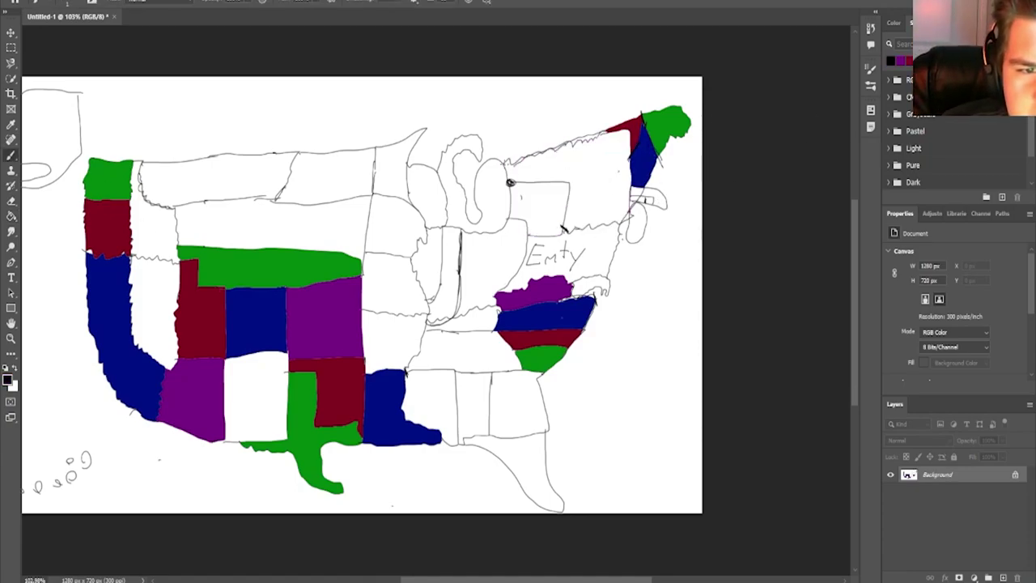
{"action": "left_click", "coordinate": [11, 216]}
{"action": "left_click", "coordinate": [900, 60]}
{"action": "left_click", "coordinate": [606, 169]}
Fill Minnesota green, Iowa dark red and Wisconsin dark blue.
{"action": "left_click", "coordinate": [929, 60]}
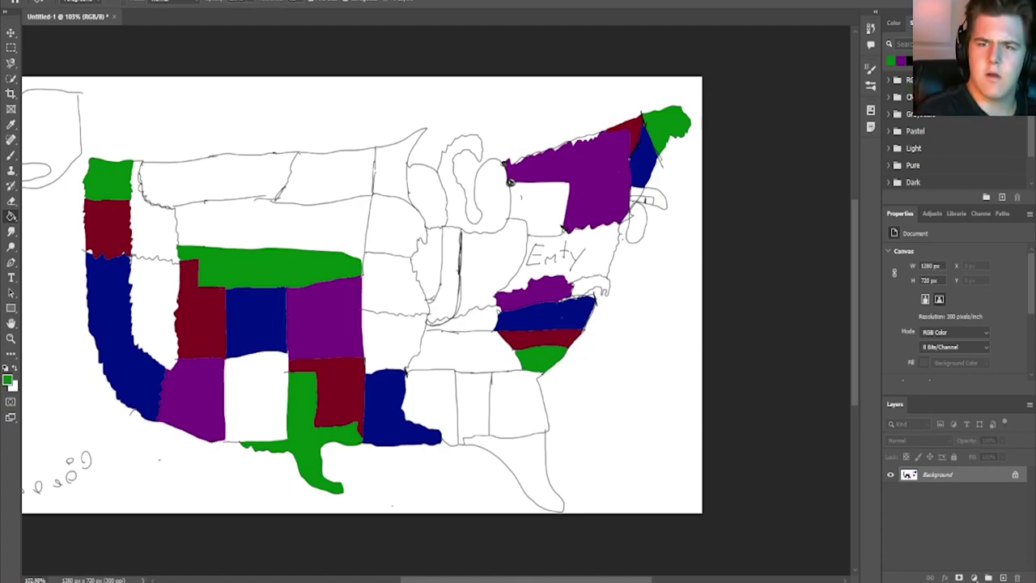
{"action": "left_click", "coordinate": [393, 182]}
{"action": "left_click", "coordinate": [929, 61]}
{"action": "left_click", "coordinate": [410, 233]}
{"action": "left_click", "coordinate": [929, 60]}
{"action": "left_click", "coordinate": [428, 198]}
{"action": "left_click", "coordinate": [920, 61]}
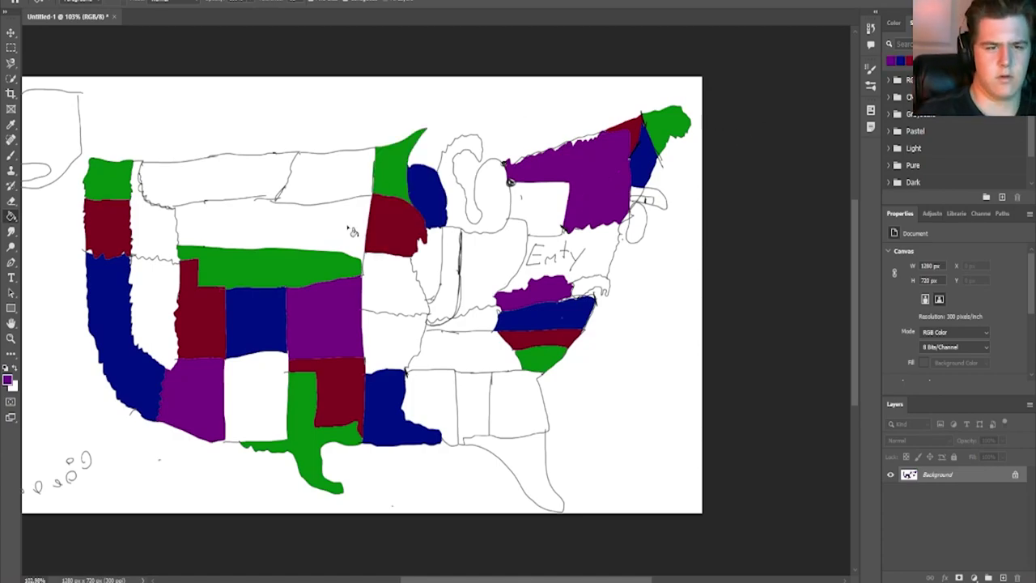
{"action": "left_click", "coordinate": [354, 227]}
{"action": "key", "text": "ctrl+z"}
Close the gaps at North Dakota's four corners with black brush strokes and fill the state purple.
{"action": "left_click", "coordinate": [12, 155]}
{"action": "left_click", "coordinate": [930, 61]}
{"action": "left_click_drag", "start_coordinate": [374, 144], "coordinate": [377, 149]}
{"action": "left_click_drag", "start_coordinate": [372, 191], "coordinate": [374, 196]}
{"action": "left_click_drag", "start_coordinate": [275, 195], "coordinate": [278, 200]}
{"action": "left_click_drag", "start_coordinate": [301, 149], "coordinate": [303, 154]}
{"action": "left_click", "coordinate": [12, 216]}
{"action": "scroll", "coordinate": [362, 294], "scroll_direction": "left", "scroll_amount": 1}
{"action": "left_click", "coordinate": [901, 60]}
{"action": "left_click", "coordinate": [344, 182]}
Choose teal as a fill color and patch the gaps along Montana's southern border with the black brush.
{"action": "left_click", "coordinate": [8, 380]}
{"action": "left_click_drag", "start_coordinate": [652, 293], "coordinate": [652, 341]}
{"action": "left_click", "coordinate": [746, 264]}
{"action": "key", "text": "b"}
{"action": "key", "text": "d"}
{"action": "left_click", "coordinate": [267, 199]}
{"action": "left_click", "coordinate": [185, 207]}
Fill Montana and Nevada teal, and undo the fill tried on New Mexico.
{"action": "left_click", "coordinate": [12, 216]}
{"action": "left_click", "coordinate": [900, 61]}
{"action": "left_click", "coordinate": [261, 190]}
{"action": "left_click", "coordinate": [167, 316]}
{"action": "left_click", "coordinate": [262, 387]}
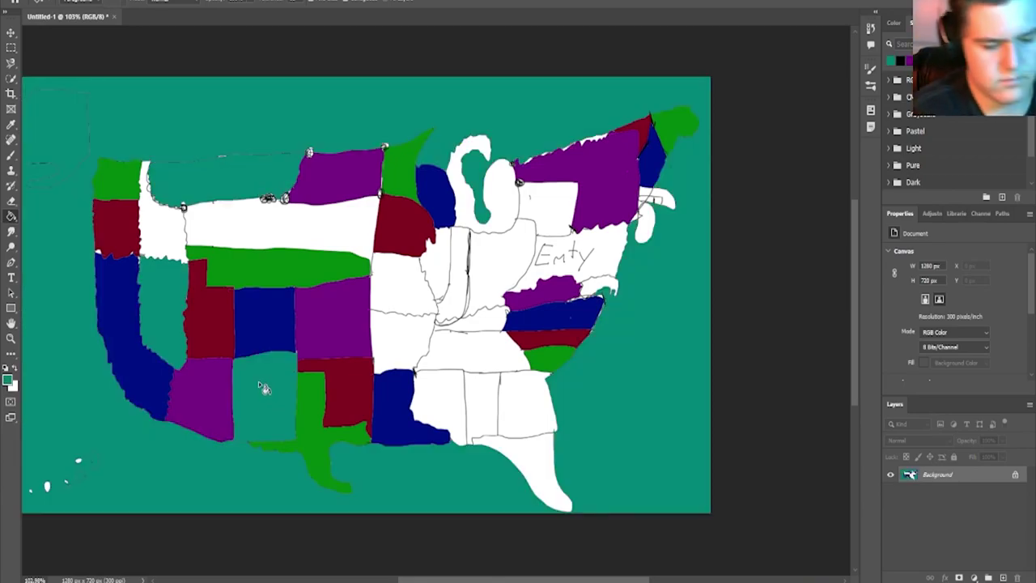
{"action": "key", "text": "ctrl+z"}
Close the gap at New Mexico's southwest corner in black and fill New Mexico, Maryland and Pennsylvania teal.
{"action": "key", "text": "b"}
{"action": "left_click", "coordinate": [900, 62]}
{"action": "left_click", "coordinate": [234, 441]}
{"action": "left_click", "coordinate": [12, 216]}
{"action": "left_click", "coordinate": [901, 61]}
{"action": "left_click", "coordinate": [289, 420]}
{"action": "left_click", "coordinate": [592, 288]}
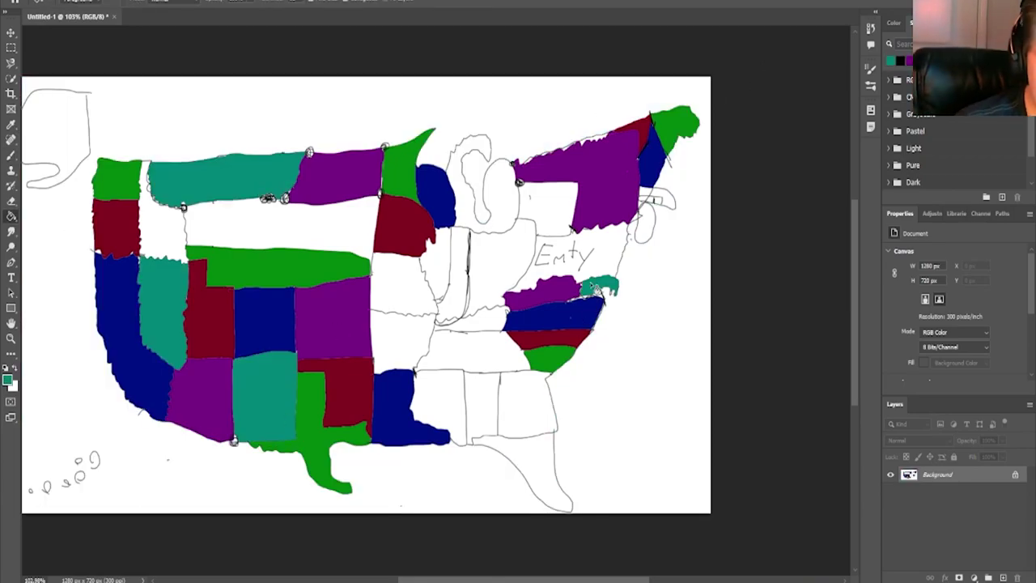
{"action": "left_click", "coordinate": [569, 213]}
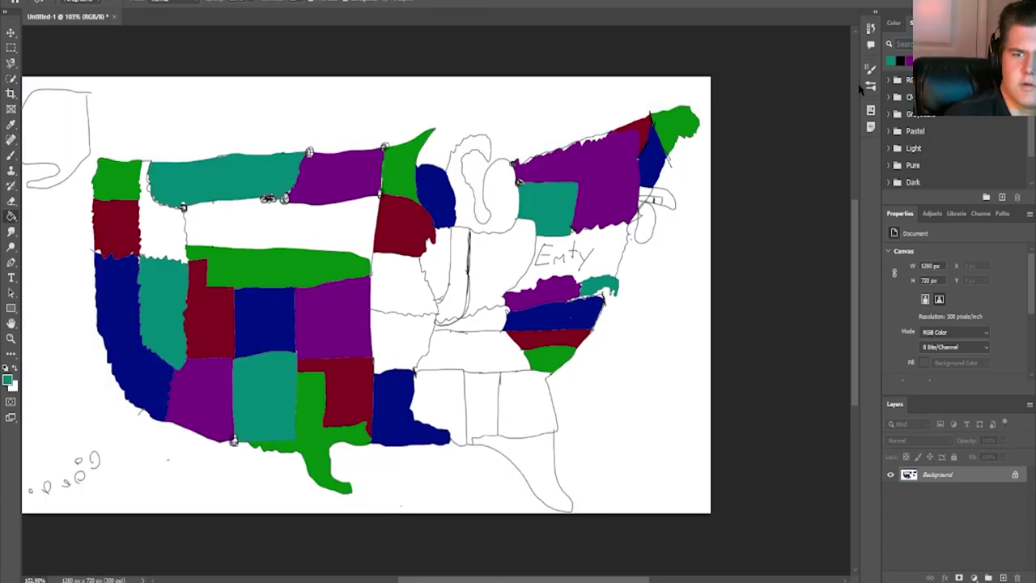
Fill Florida green, Georgia dark red, Alabama dark blue and Mississippi purple.
{"action": "left_click", "coordinate": [526, 469]}
{"action": "left_click", "coordinate": [920, 61]}
{"action": "left_click", "coordinate": [548, 412]}
{"action": "left_click", "coordinate": [929, 60]}
{"action": "left_click", "coordinate": [494, 394]}
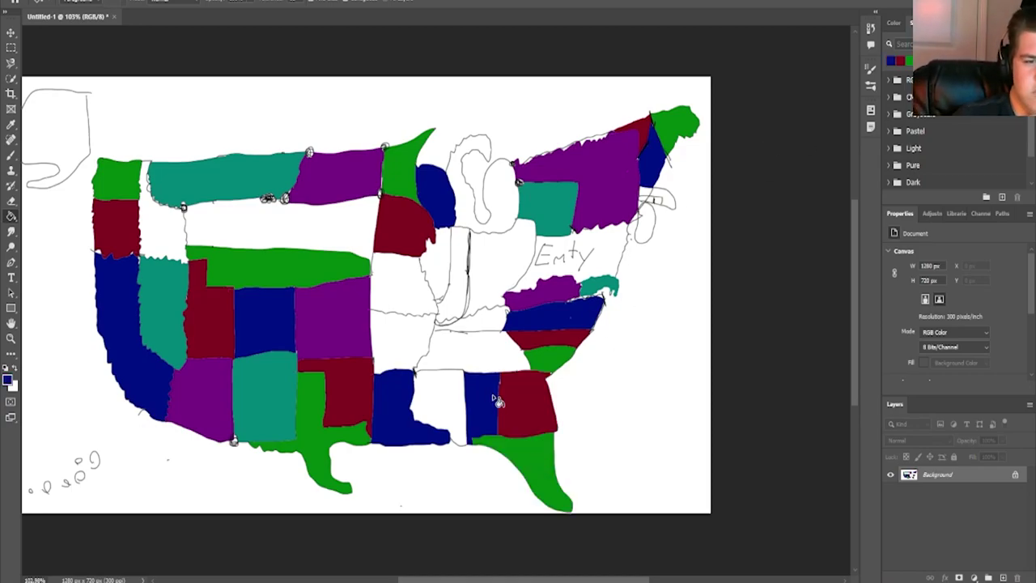
{"action": "left_click", "coordinate": [939, 61]}
{"action": "left_click", "coordinate": [444, 405]}
{"action": "left_click", "coordinate": [929, 61]}
{"action": "left_click", "coordinate": [500, 355]}
{"action": "key", "text": "ctrl+z"}
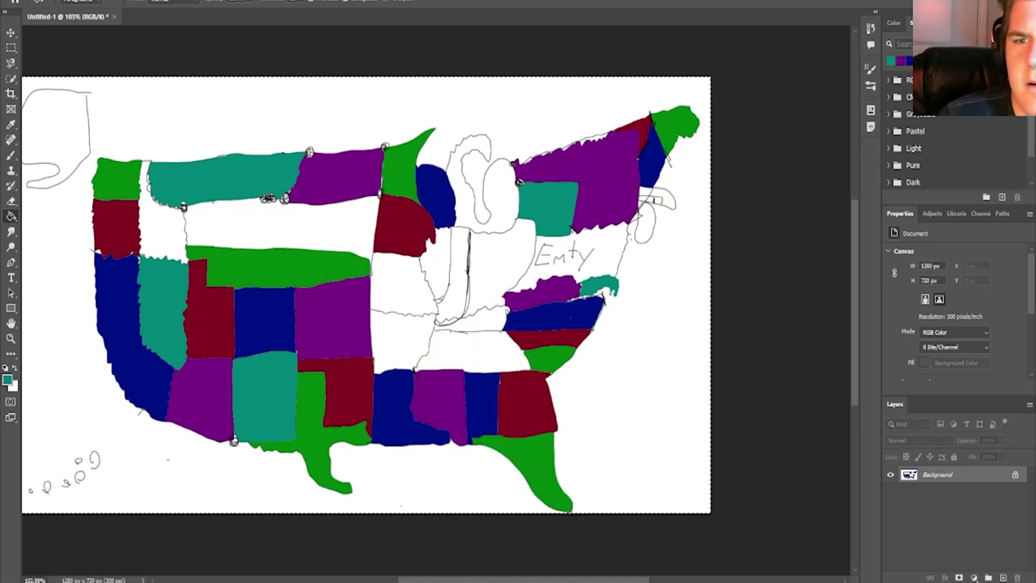
Close the gap at Tennessee's northwest corner with the black brush and fill the state teal.
{"action": "left_click", "coordinate": [939, 60]}
{"action": "key", "text": "b"}
{"action": "left_click", "coordinate": [434, 331]}
{"action": "left_click_drag", "start_coordinate": [434, 331], "coordinate": [504, 330]}
{"action": "left_click", "coordinate": [900, 61]}
{"action": "left_click", "coordinate": [10, 217]}
{"action": "left_click", "coordinate": [499, 355]}
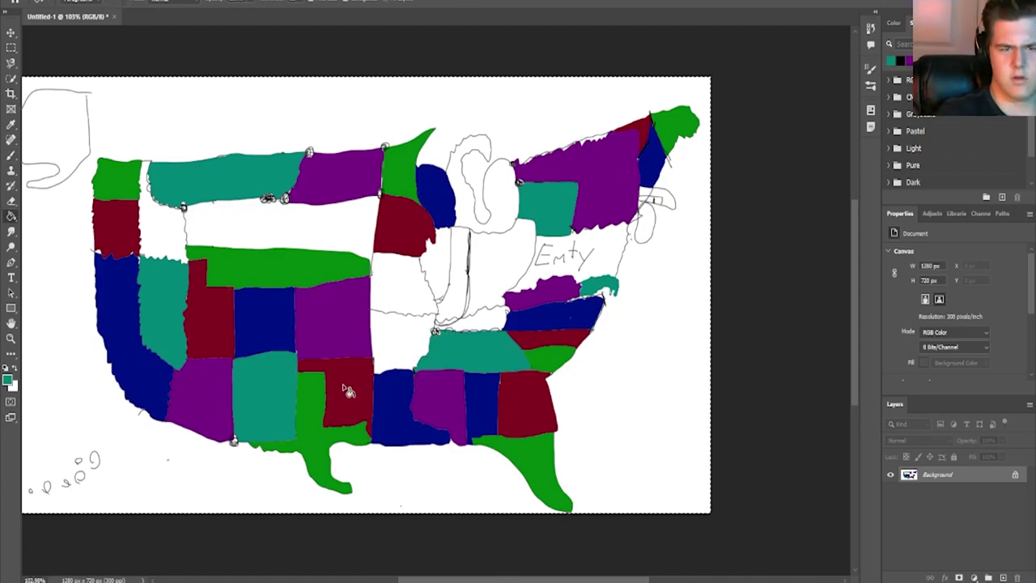
Pick yellow and fill Idaho, Michigan and Arkansas with it.
{"action": "left_click", "coordinate": [8, 379]}
{"action": "left_click", "coordinate": [653, 397]}
{"action": "left_click", "coordinate": [637, 272]}
{"action": "left_click", "coordinate": [747, 264]}
{"action": "left_click", "coordinate": [168, 236]}
{"action": "left_click", "coordinate": [496, 202]}
{"action": "left_click", "coordinate": [420, 332]}
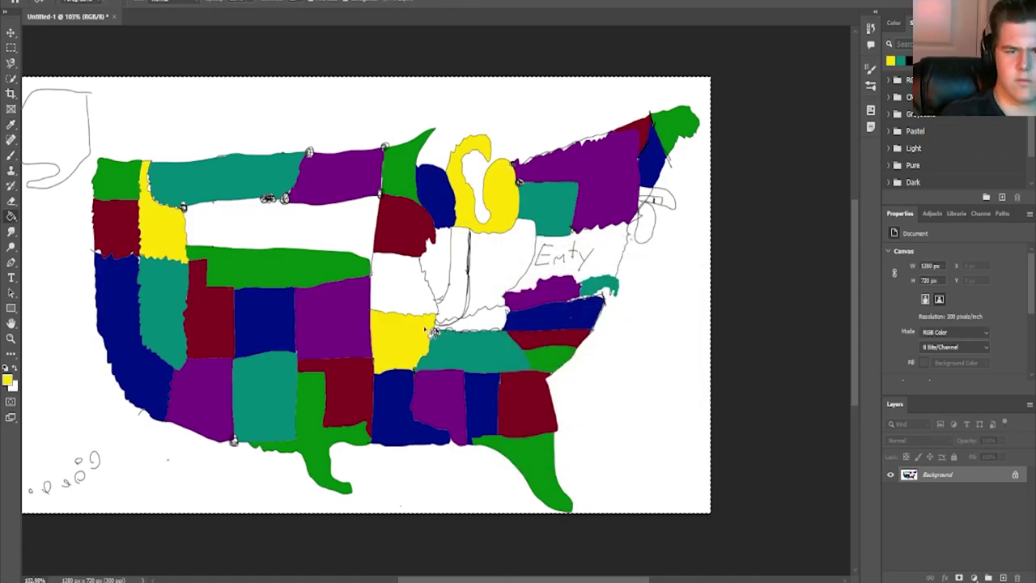
Fill Massachusetts yellow, Rhode Island green, Connecticut dark red and New Jersey dark blue.
{"action": "left_click", "coordinate": [664, 201]}
{"action": "left_click", "coordinate": [930, 61]}
{"action": "left_click", "coordinate": [659, 200]}
{"action": "left_click", "coordinate": [939, 61]}
{"action": "left_click", "coordinate": [648, 199]}
{"action": "left_click", "coordinate": [930, 61]}
{"action": "left_click", "coordinate": [646, 229]}
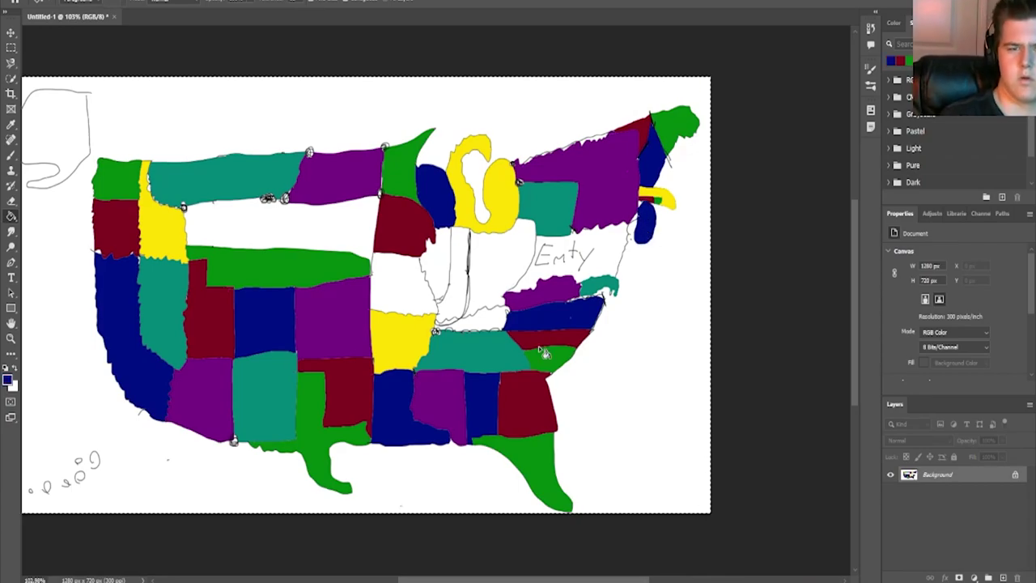
Fill Kentucky green, Ohio dark red and Indiana purple.
{"action": "left_click", "coordinate": [910, 60]}
{"action": "left_click", "coordinate": [485, 323]}
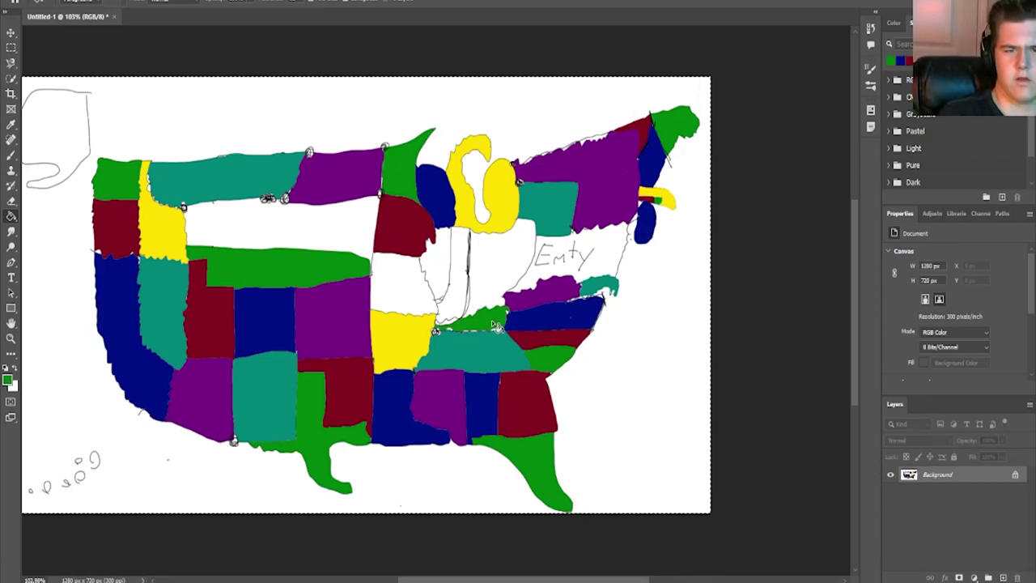
{"action": "left_click", "coordinate": [910, 61]}
{"action": "left_click", "coordinate": [518, 257]}
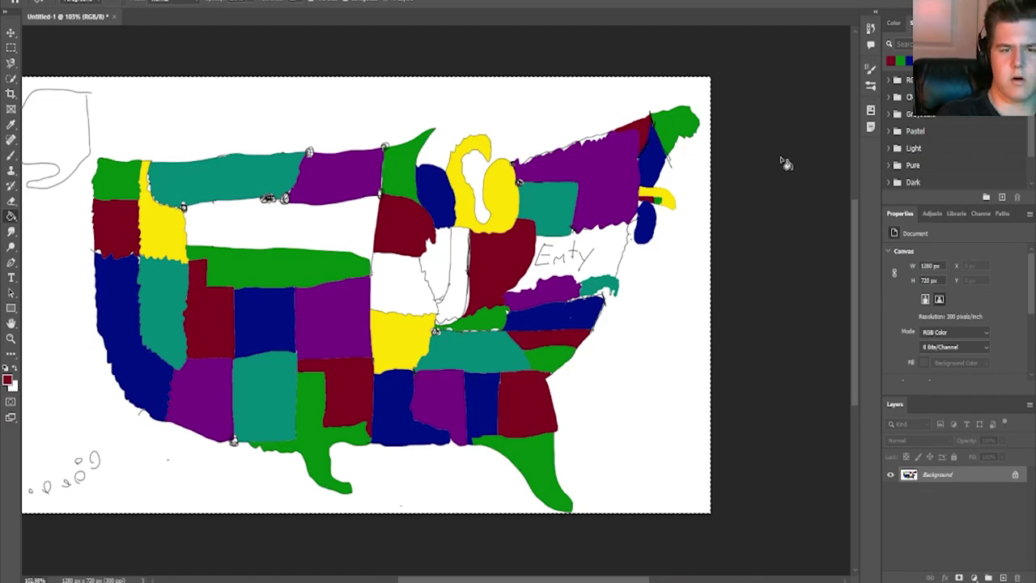
{"action": "left_click", "coordinate": [919, 60]}
{"action": "left_click", "coordinate": [462, 287]}
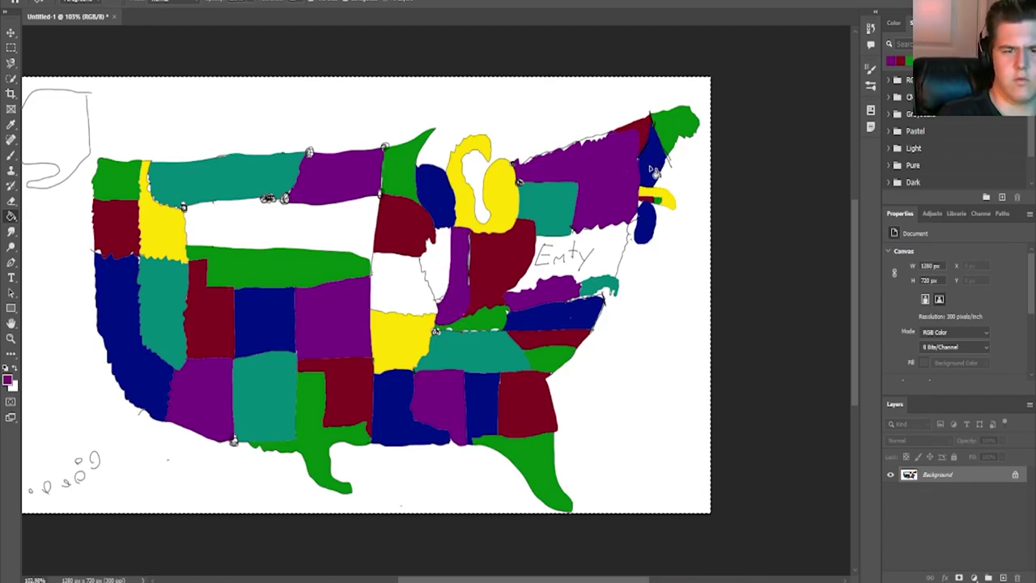
{"action": "left_click", "coordinate": [910, 60]}
{"action": "left_click", "coordinate": [439, 284]}
{"action": "key", "text": "ctrl+z"}
Close the border gaps around Illinois and Missouri with the black brush and fill Illinois green.
{"action": "left_click", "coordinate": [10, 155]}
{"action": "left_click", "coordinate": [919, 61]}
{"action": "left_click", "coordinate": [434, 296]}
{"action": "left_click", "coordinate": [419, 259]}
{"action": "left_click", "coordinate": [371, 273]}
{"action": "left_click", "coordinate": [372, 254]}
{"action": "left_click", "coordinate": [11, 216]}
{"action": "left_click", "coordinate": [900, 61]}
{"action": "left_click", "coordinate": [443, 267]}
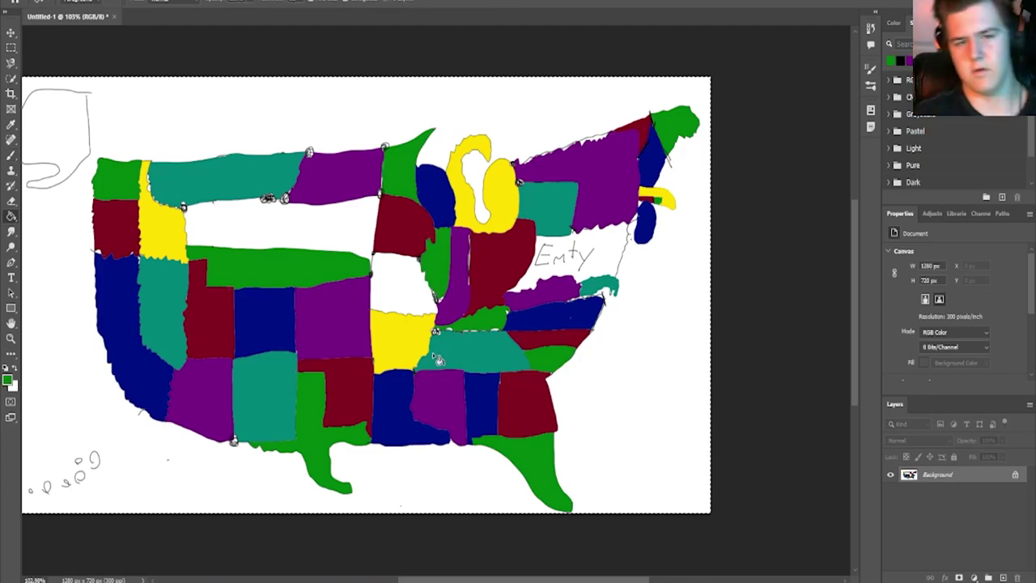
Fill Missouri, the white state between Iowa and Arkansas, dark blue.
{"action": "left_click", "coordinate": [8, 377]}
{"action": "left_click_drag", "start_coordinate": [650, 356], "coordinate": [650, 272]}
{"action": "left_click", "coordinate": [574, 296]}
{"action": "left_click", "coordinate": [746, 264]}
{"action": "left_click", "coordinate": [409, 312]}
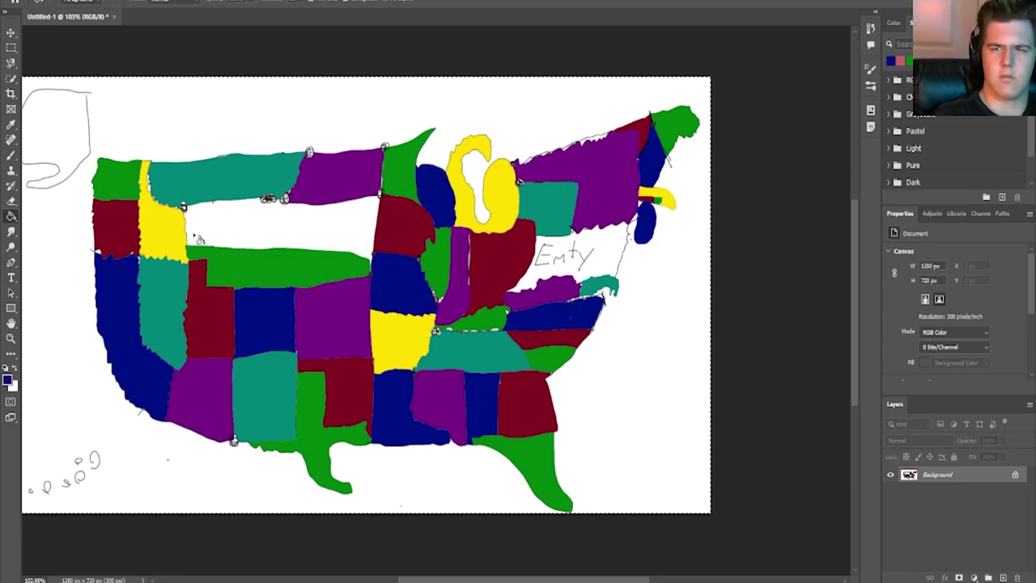
Pick orange and fill the wide white state directly south of Montana and North Dakota.
{"action": "left_click", "coordinate": [8, 380]}
{"action": "left_click_drag", "start_coordinate": [650, 381], "coordinate": [650, 400]}
{"action": "left_click", "coordinate": [636, 273]}
{"action": "left_click", "coordinate": [650, 408]}
{"action": "left_click", "coordinate": [747, 264]}
{"action": "left_click", "coordinate": [284, 227]}
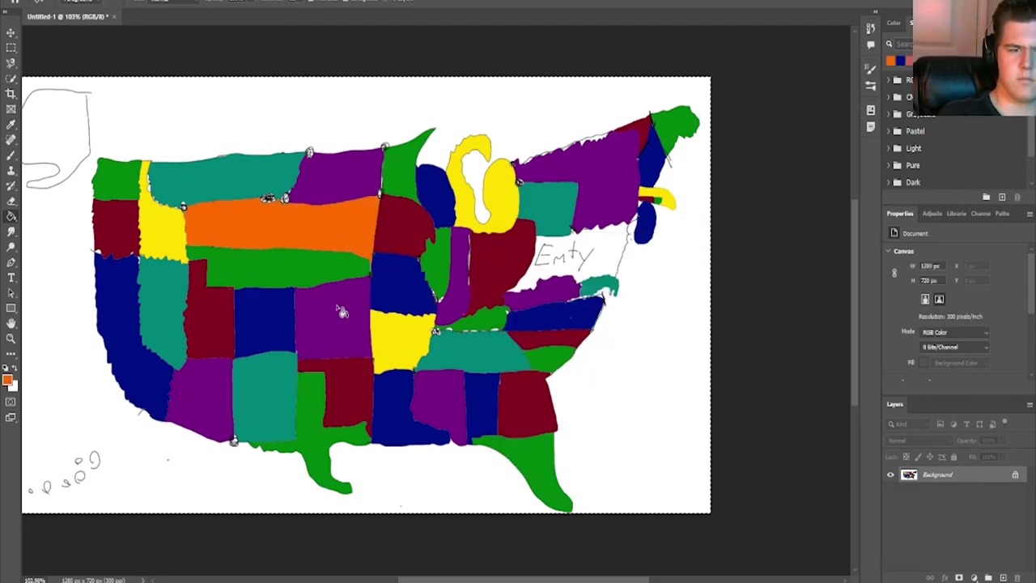
Fill the region labeled "Emty" orange and undo the fill tried on the white background west of California.
{"action": "left_click", "coordinate": [611, 244]}
{"action": "left_click", "coordinate": [77, 328]}
{"action": "key", "text": "ctrl+z"}
Set the brush color to black and handwrite 1 on Alaska, 2 by Hawaii, 3 on Washington and 4 on Oregon.
{"action": "left_click", "coordinate": [8, 379]}
{"action": "left_click", "coordinate": [637, 417]}
{"action": "left_click", "coordinate": [745, 264]}
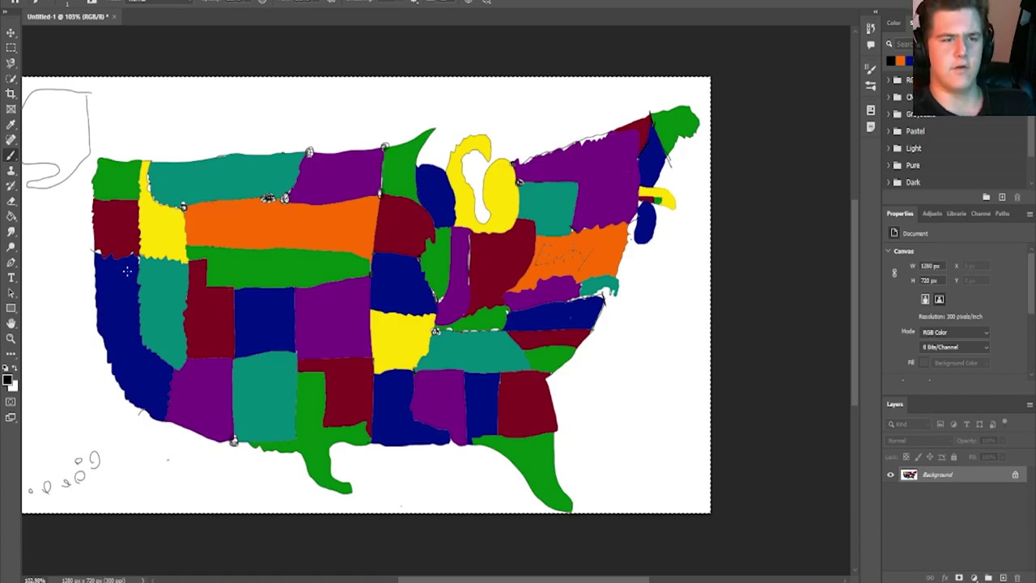
{"action": "left_click_drag", "start_coordinate": [46, 115], "coordinate": [46, 145]}
{"action": "mouse_move", "coordinate": [60, 429]}
{"action": "left_mouse_down"}
{"action": "mouse_move", "coordinate": [60, 442]}
{"action": "mouse_move", "coordinate": [80, 443]}
{"action": "left_mouse_up"}
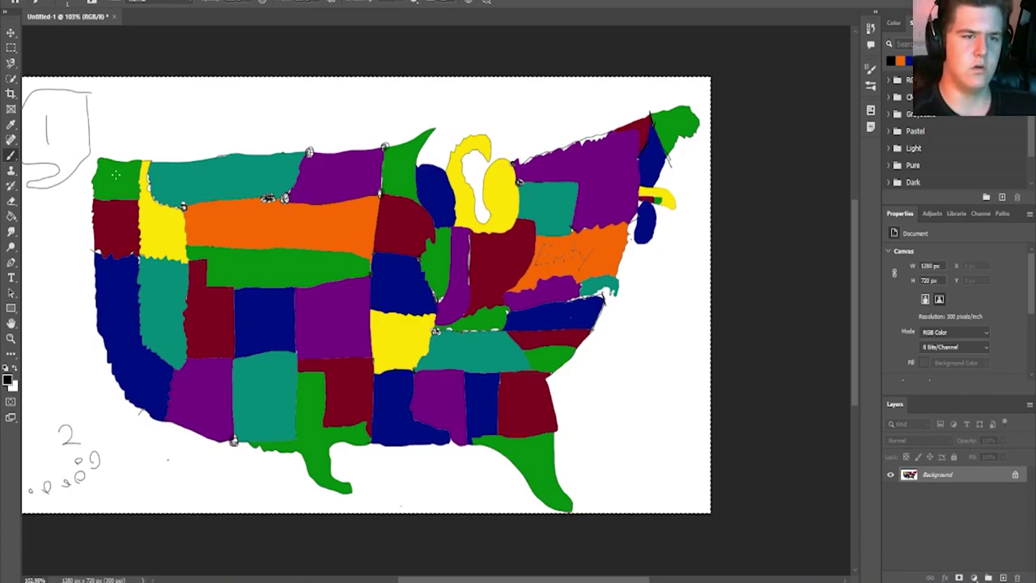
{"action": "left_click_drag", "start_coordinate": [118, 171], "coordinate": [118, 185]}
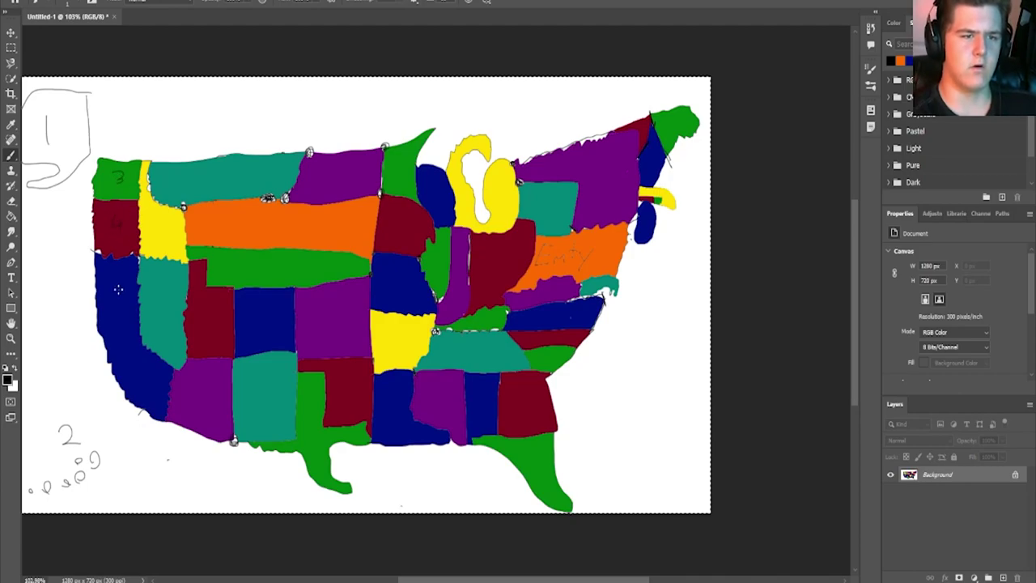
Number the western states from 5 on California through 10 on the green state east of Nevada.
{"action": "left_click_drag", "start_coordinate": [154, 231], "coordinate": [156, 233]}
{"action": "left_click_drag", "start_coordinate": [161, 297], "coordinate": [161, 318]}
{"action": "left_click_drag", "start_coordinate": [219, 413], "coordinate": [212, 390]}
{"action": "left_click_drag", "start_coordinate": [246, 257], "coordinate": [247, 272]}
{"action": "left_click_drag", "start_coordinate": [259, 259], "coordinate": [259, 273]}
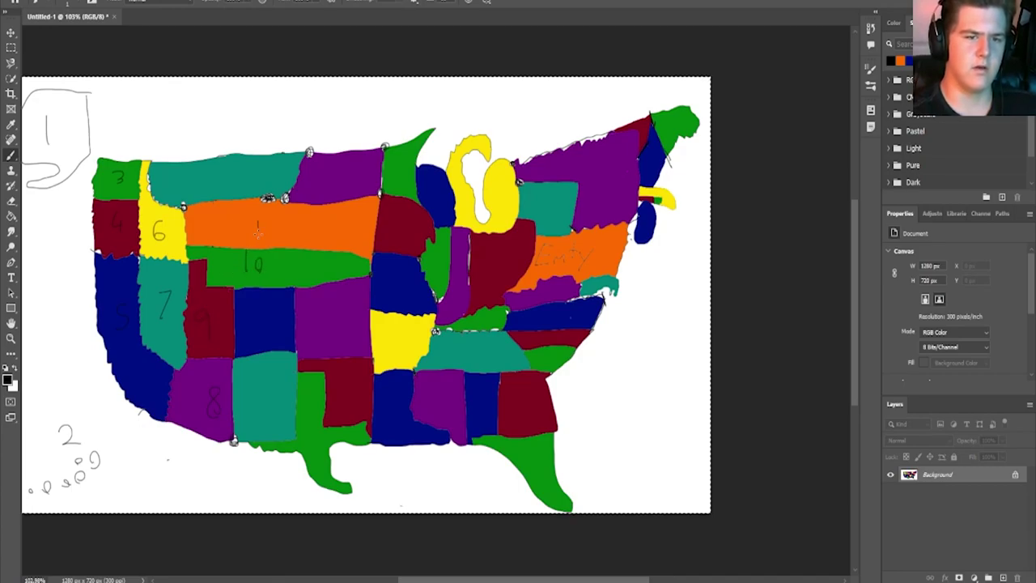
Handwrite 11 through 22 on the central states, from the orange band and Montana across to Arkansas.
{"action": "left_click_drag", "start_coordinate": [233, 160], "coordinate": [233, 178]}
{"action": "left_click_drag", "start_coordinate": [238, 165], "coordinate": [255, 178]}
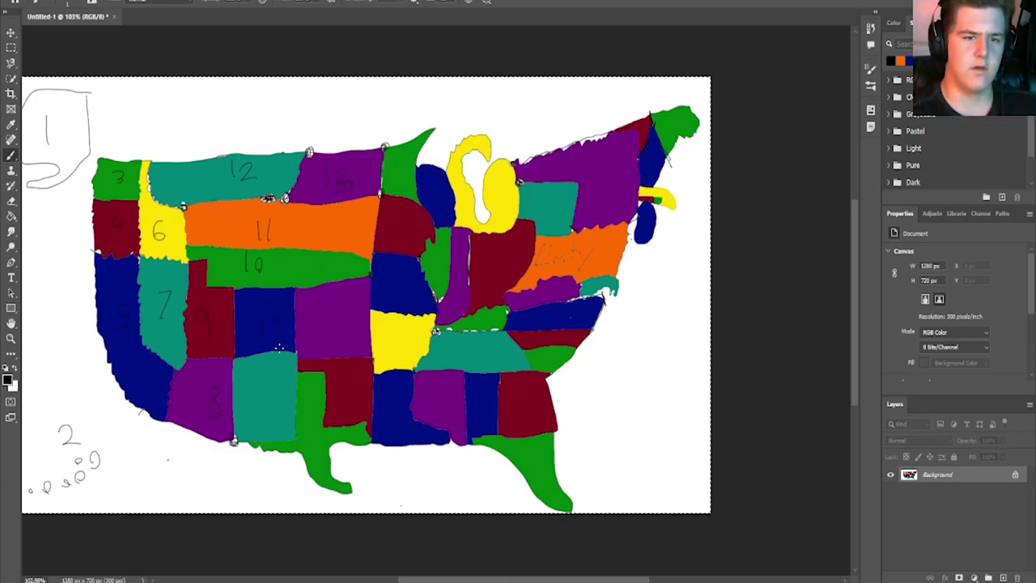
{"action": "left_click_drag", "start_coordinate": [278, 386], "coordinate": [267, 407]}
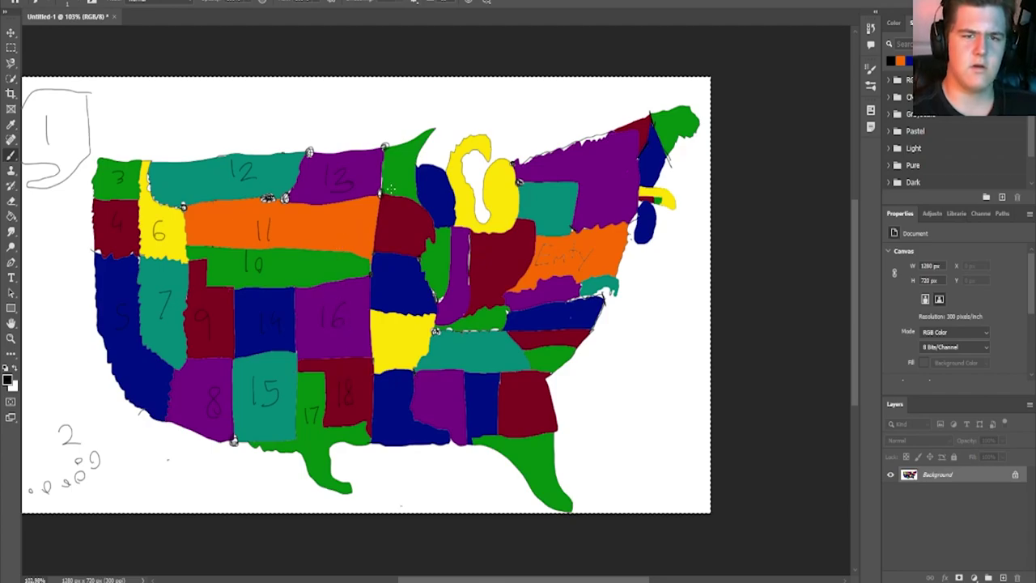
{"action": "mouse_move", "coordinate": [395, 164]}
{"action": "left_mouse_down"}
{"action": "mouse_move", "coordinate": [395, 182]}
{"action": "mouse_move", "coordinate": [405, 182]}
{"action": "left_mouse_up"}
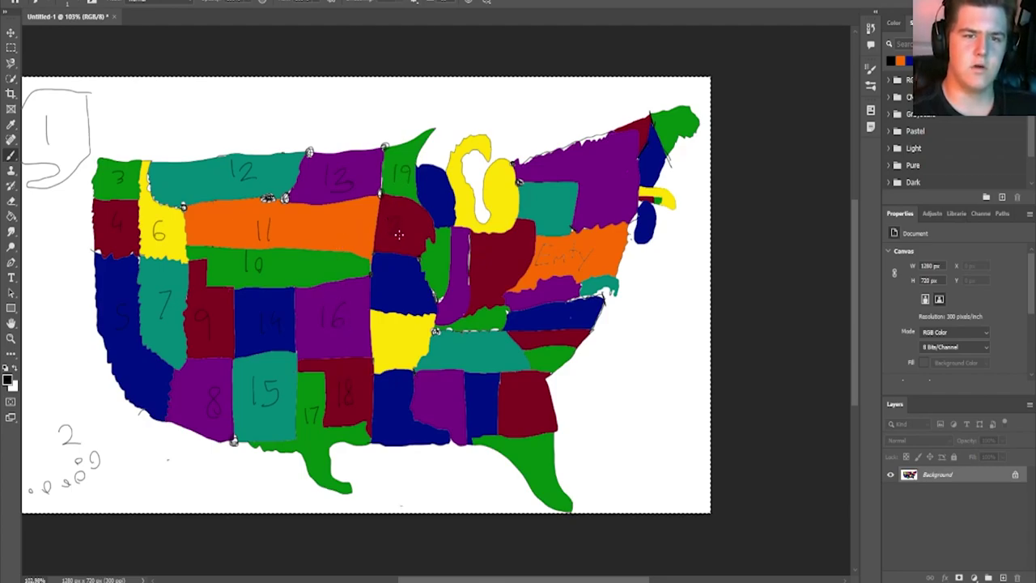
{"action": "left_click_drag", "start_coordinate": [404, 222], "coordinate": [404, 234]}
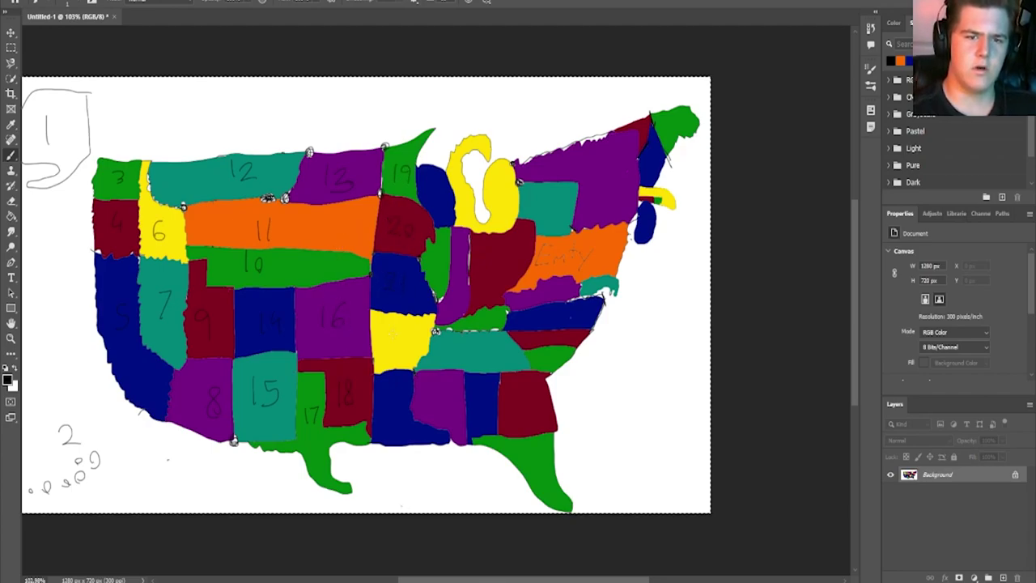
{"action": "left_click_drag", "start_coordinate": [385, 332], "coordinate": [413, 348]}
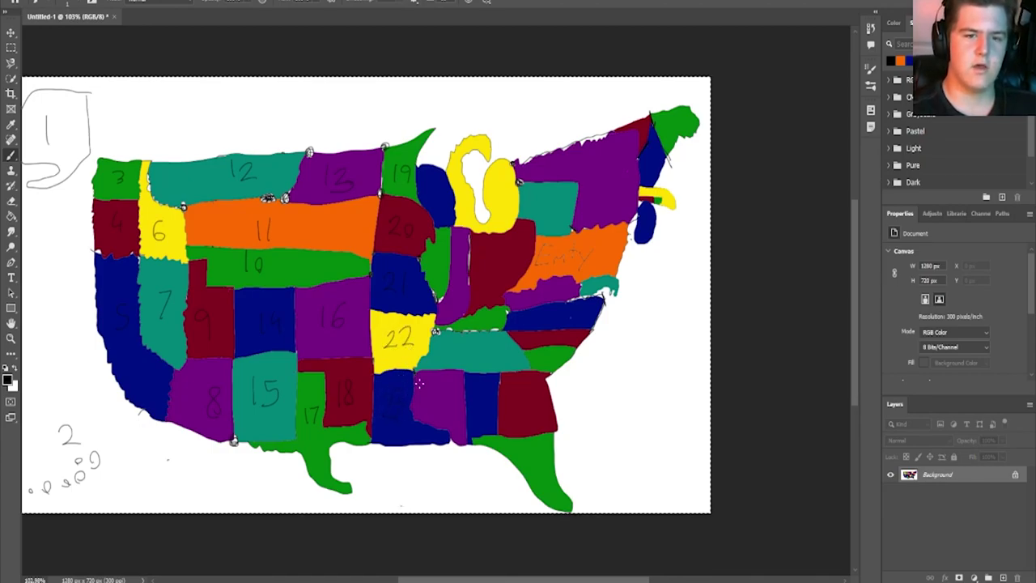
Handwrite 23 through 41 on the eastern states, from Louisiana and Wisconsin across to Georgia.
{"action": "left_click_drag", "start_coordinate": [427, 187], "coordinate": [447, 208]}
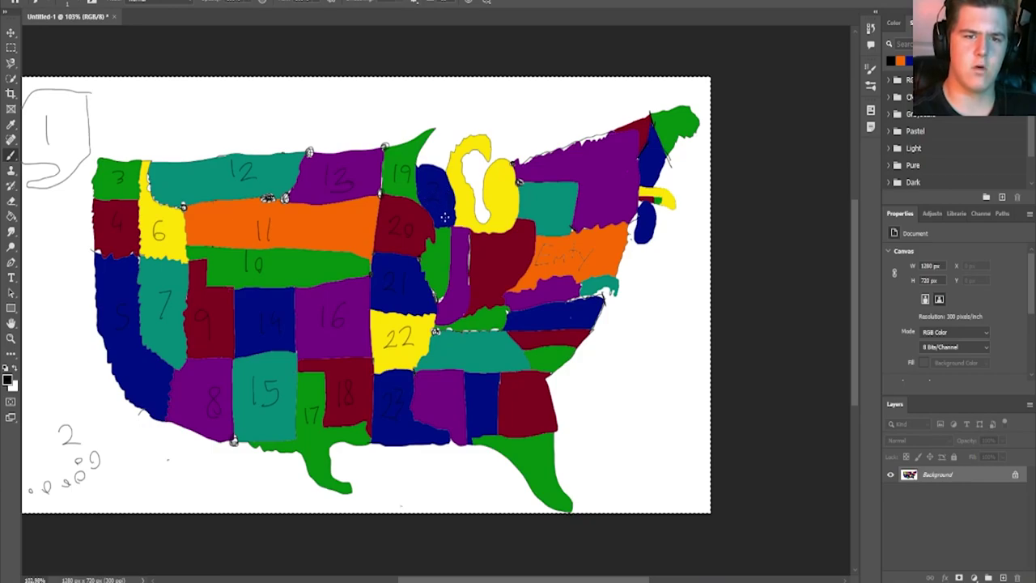
{"action": "left_click_drag", "start_coordinate": [433, 251], "coordinate": [437, 262]}
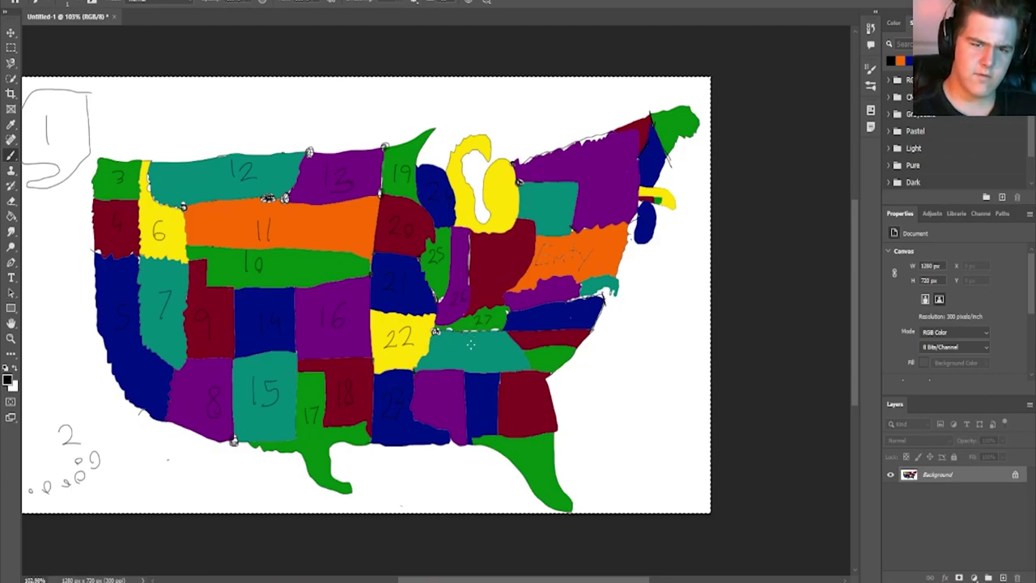
{"action": "left_click_drag", "start_coordinate": [472, 344], "coordinate": [472, 362]}
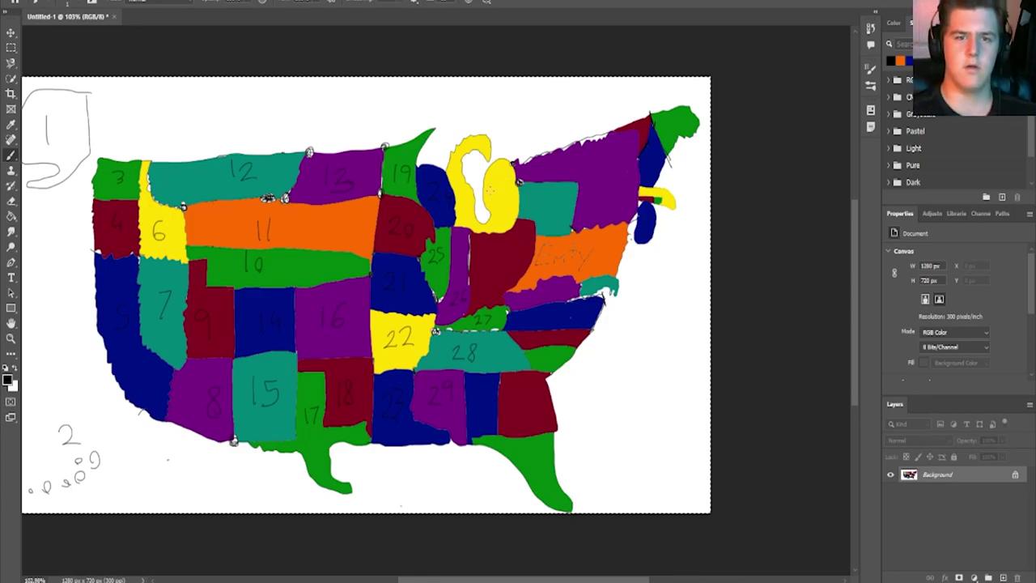
{"action": "left_click_drag", "start_coordinate": [503, 185], "coordinate": [501, 187]}
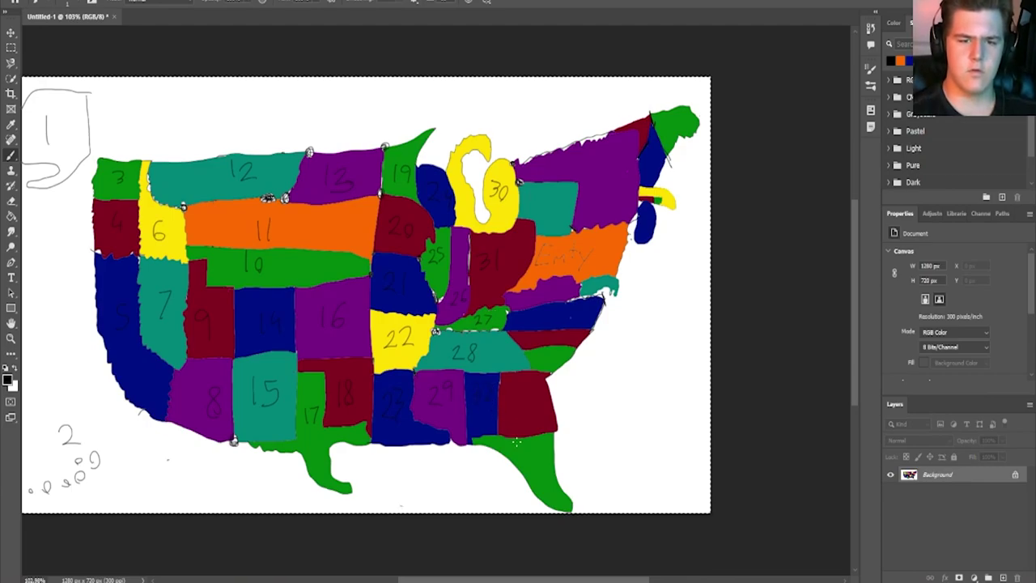
{"action": "left_click_drag", "start_coordinate": [536, 444], "coordinate": [540, 461]}
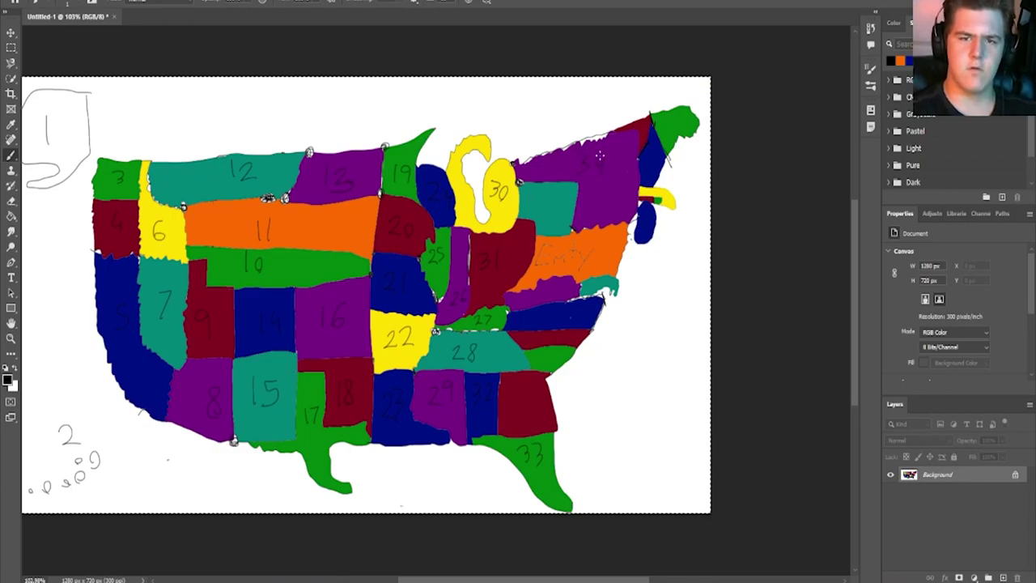
{"action": "mouse_move", "coordinate": [538, 194]}
{"action": "left_mouse_down"}
{"action": "mouse_move", "coordinate": [540, 212]}
{"action": "mouse_move", "coordinate": [551, 214]}
{"action": "left_mouse_up"}
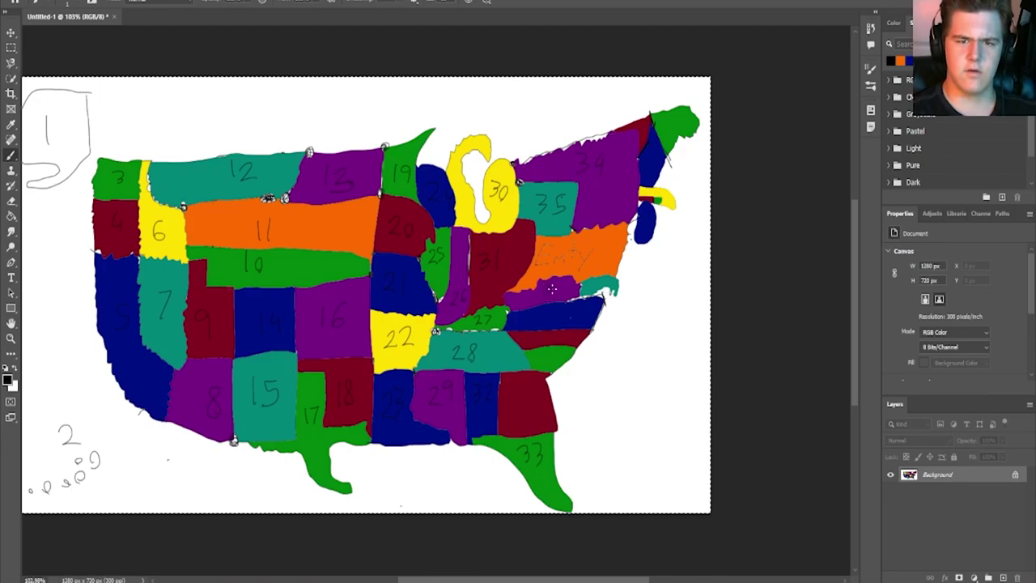
{"action": "mouse_move", "coordinate": [592, 281]}
{"action": "left_mouse_down"}
{"action": "mouse_move", "coordinate": [600, 293]}
{"action": "mouse_move", "coordinate": [552, 321]}
{"action": "mouse_move", "coordinate": [573, 316]}
{"action": "mouse_move", "coordinate": [550, 340]}
{"action": "mouse_move", "coordinate": [566, 338]}
{"action": "mouse_move", "coordinate": [544, 365]}
{"action": "mouse_move", "coordinate": [536, 412]}
{"action": "left_mouse_up"}
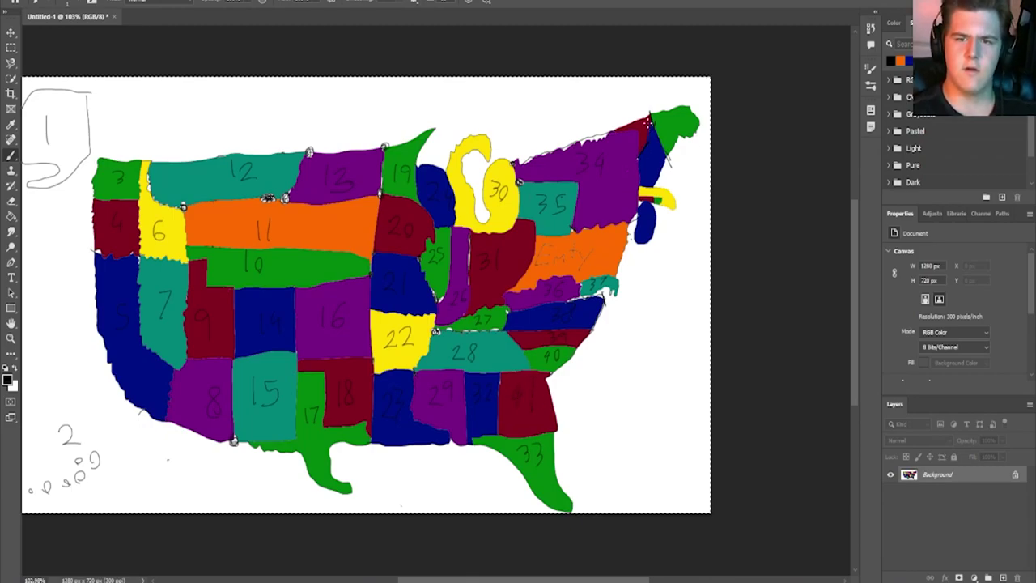
Number Vermont 42, New Hampshire 43 with a leader line into the ocean, and Maine 44.
{"action": "left_click_drag", "start_coordinate": [640, 106], "coordinate": [645, 112]}
{"action": "left_click_drag", "start_coordinate": [643, 107], "coordinate": [692, 186]}
{"action": "left_click_drag", "start_coordinate": [671, 116], "coordinate": [678, 121]}
{"action": "mouse_move", "coordinate": [675, 115]}
{"action": "left_mouse_down"}
{"action": "mouse_move", "coordinate": [673, 131]}
{"action": "mouse_move", "coordinate": [687, 127]}
{"action": "left_mouse_up"}
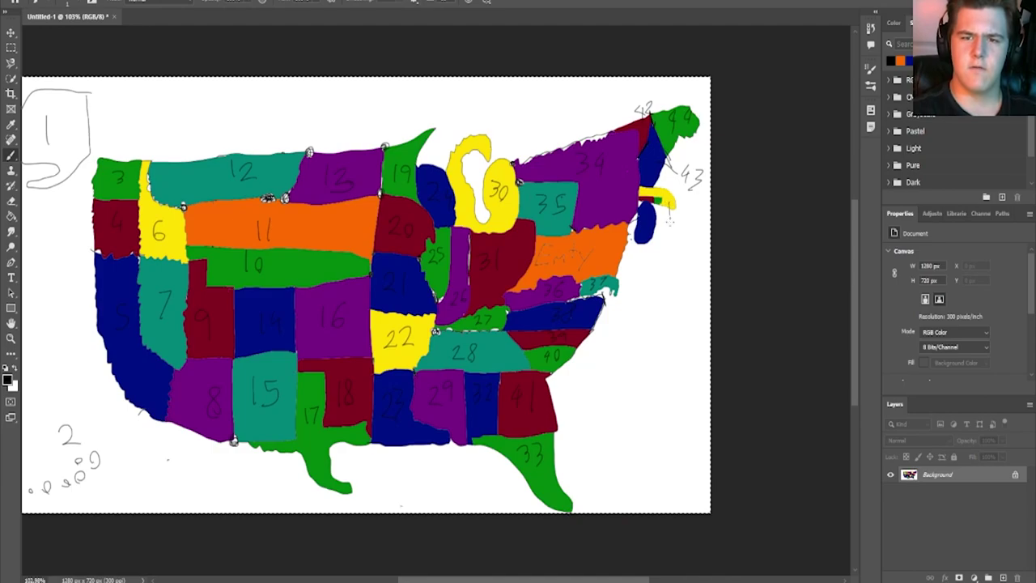
Number Massachusetts 45, Rhode Island 46, Connecticut 47 and New Jersey 48 beside the coast, using leader lines for the small states.
{"action": "mouse_move", "coordinate": [669, 202]}
{"action": "left_mouse_down"}
{"action": "mouse_move", "coordinate": [672, 231]}
{"action": "mouse_move", "coordinate": [691, 248]}
{"action": "left_mouse_up"}
{"action": "left_click_drag", "start_coordinate": [690, 239], "coordinate": [694, 256]}
{"action": "mouse_move", "coordinate": [662, 203]}
{"action": "left_mouse_down"}
{"action": "mouse_move", "coordinate": [675, 282]}
{"action": "mouse_move", "coordinate": [690, 280]}
{"action": "mouse_move", "coordinate": [685, 295]}
{"action": "mouse_move", "coordinate": [690, 287]}
{"action": "left_mouse_up"}
{"action": "left_click_drag", "start_coordinate": [658, 201], "coordinate": [669, 321]}
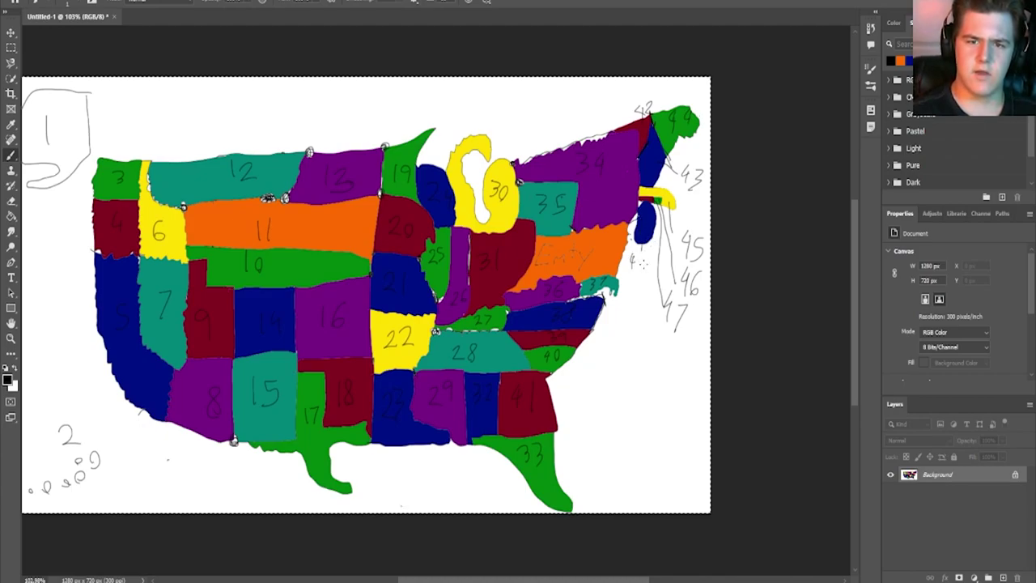
{"action": "left_click_drag", "start_coordinate": [647, 254], "coordinate": [648, 257]}
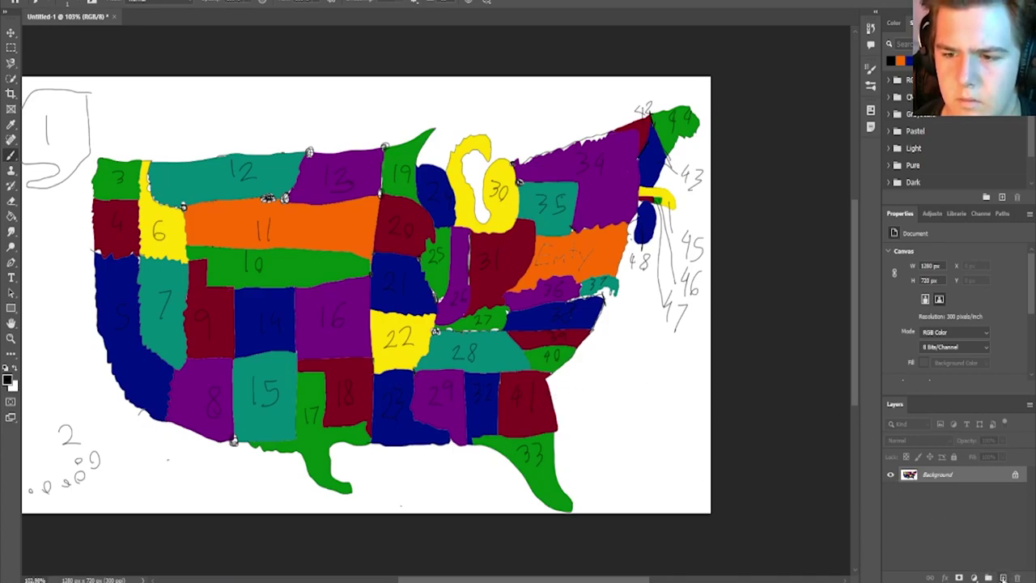
Add a new layer and place a captured reference map of the United States with state names on it.
{"action": "key", "text": "ctrl+a"}
{"action": "left_click", "coordinate": [1003, 578]}
{"action": "left_click_drag", "start_coordinate": [1035, 338], "coordinate": [413, 306]}
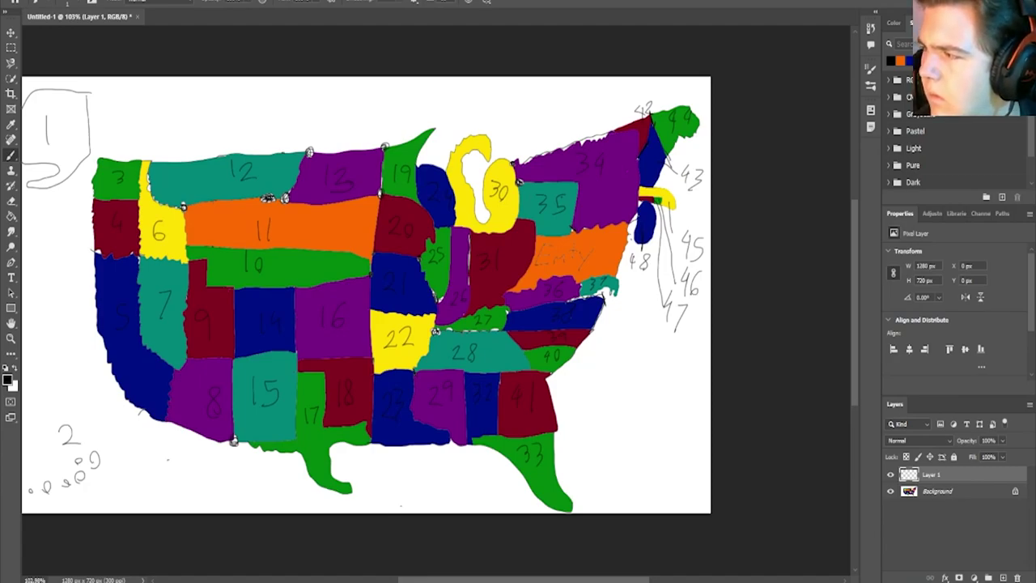
{"action": "left_click_drag", "start_coordinate": [880, 411], "coordinate": [673, 309]}
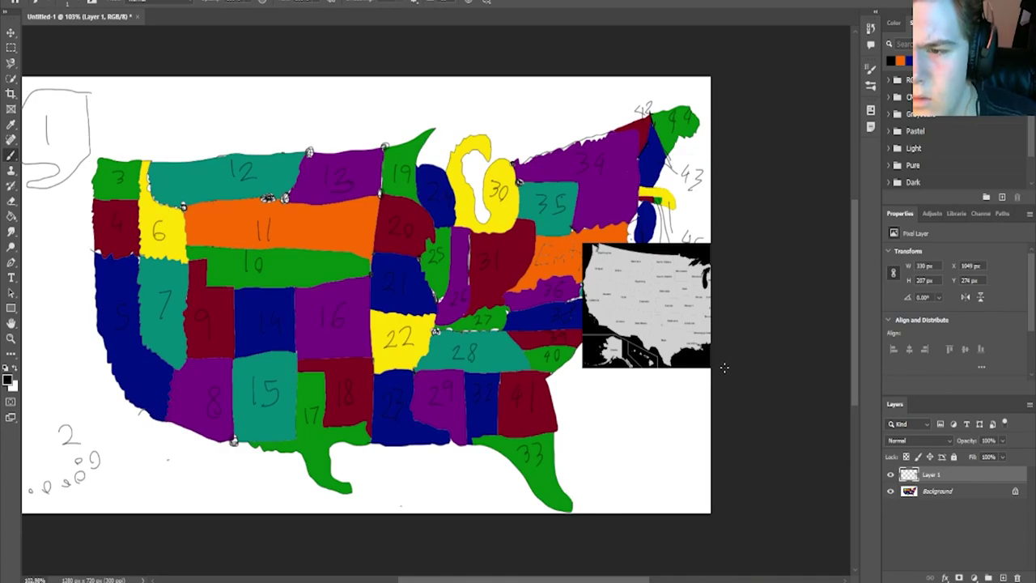
Move and enlarge the reference map to cover most of the drawing, and lower its layer opacity to 47%.
{"action": "left_click", "coordinate": [11, 32]}
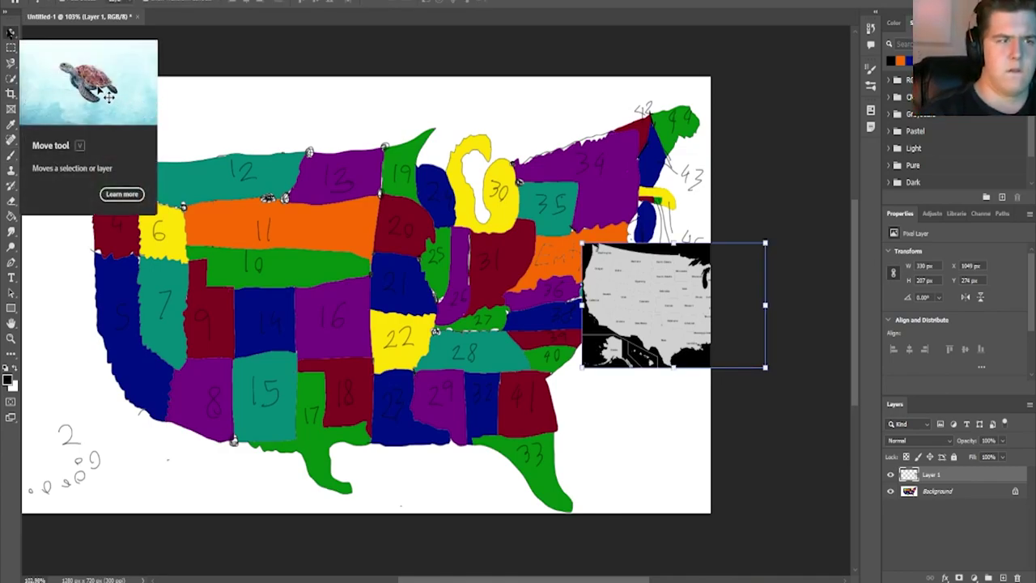
{"action": "left_click_drag", "start_coordinate": [654, 304], "coordinate": [424, 287]}
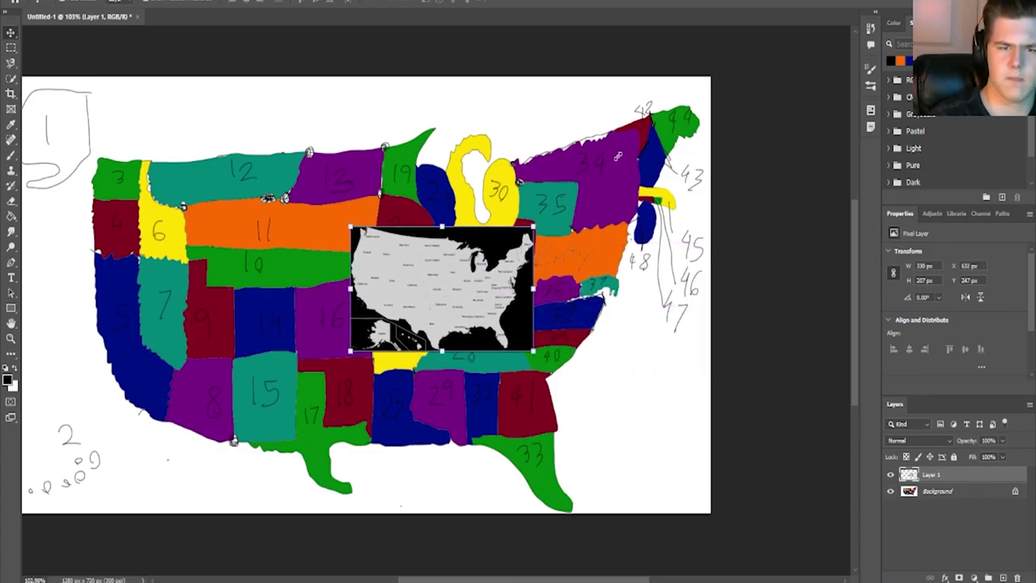
{"action": "left_click_drag", "start_coordinate": [618, 157], "coordinate": [666, 139]}
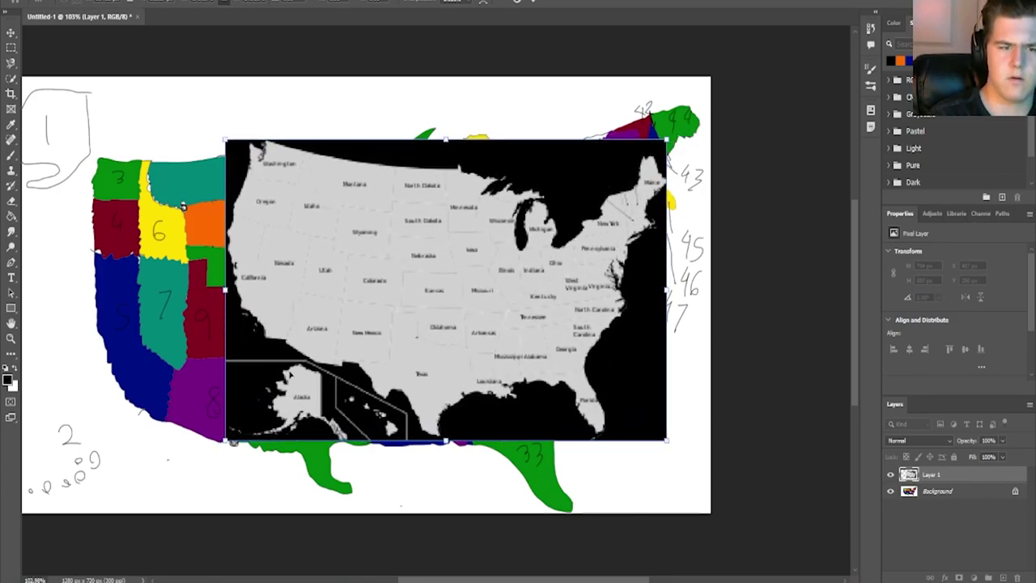
{"action": "left_click_drag", "start_coordinate": [226, 442], "coordinate": [94, 523]}
{"action": "left_click_drag", "start_coordinate": [332, 375], "coordinate": [338, 328]}
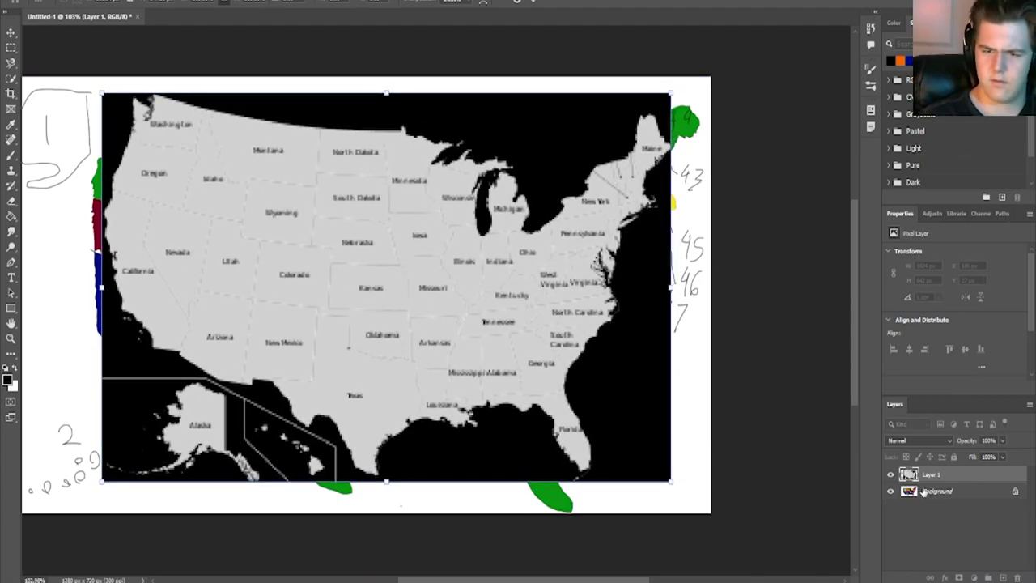
{"action": "left_click", "coordinate": [1002, 441]}
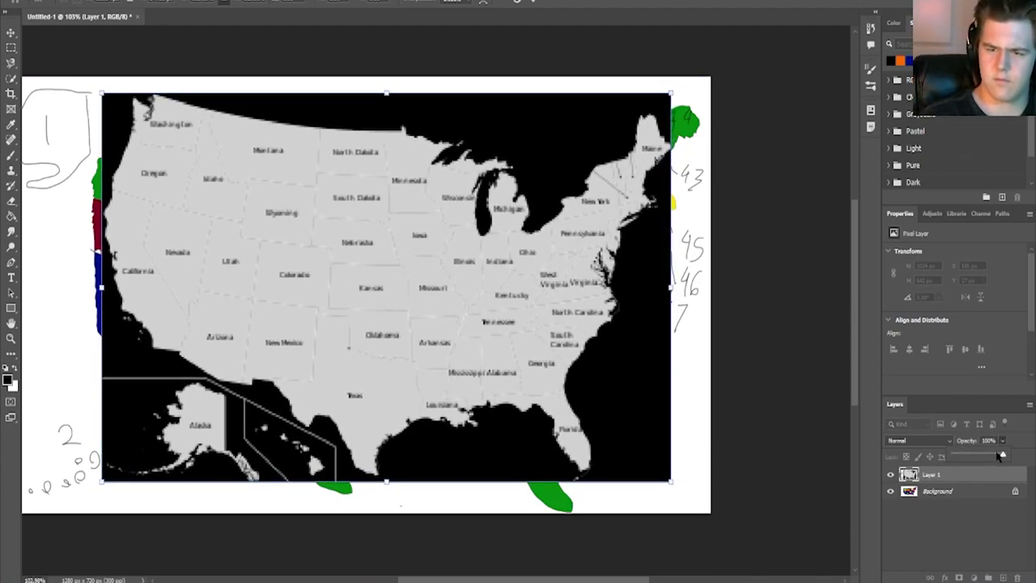
{"action": "mouse_move", "coordinate": [1001, 456]}
{"action": "left_mouse_down"}
{"action": "mouse_move", "coordinate": [962, 458]}
{"action": "mouse_move", "coordinate": [977, 459]}
{"action": "left_mouse_up"}
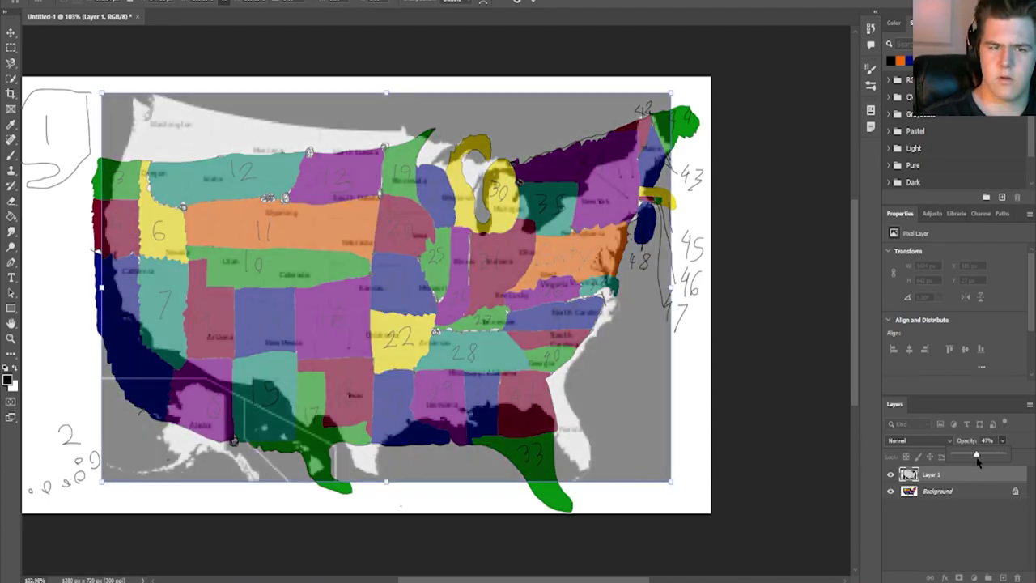
Widen the semi-transparent grey reference map and shift it down over the drawn states to line up their outlines.
{"action": "left_click", "coordinate": [760, 312]}
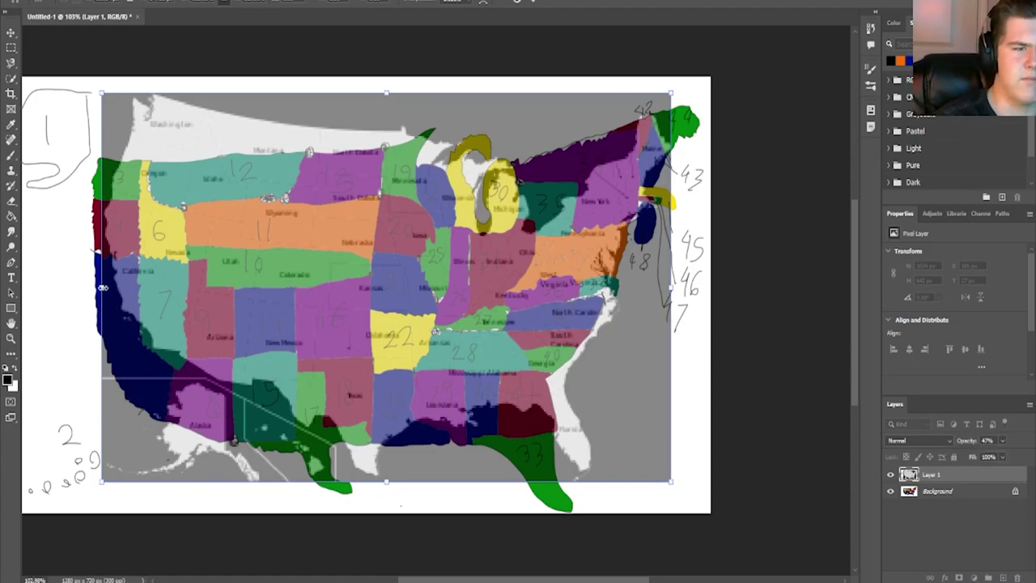
{"action": "left_click_drag", "start_coordinate": [102, 287], "coordinate": [82, 286]}
{"action": "left_click_drag", "start_coordinate": [297, 278], "coordinate": [271, 299]}
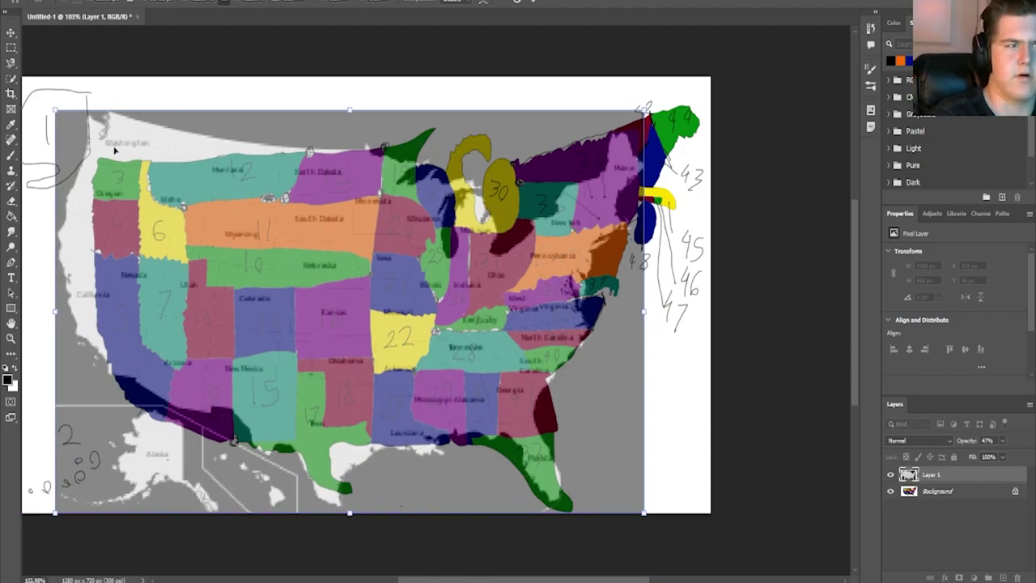
Delete the layer holding the grey reference map.
{"action": "left_click", "coordinate": [905, 492]}
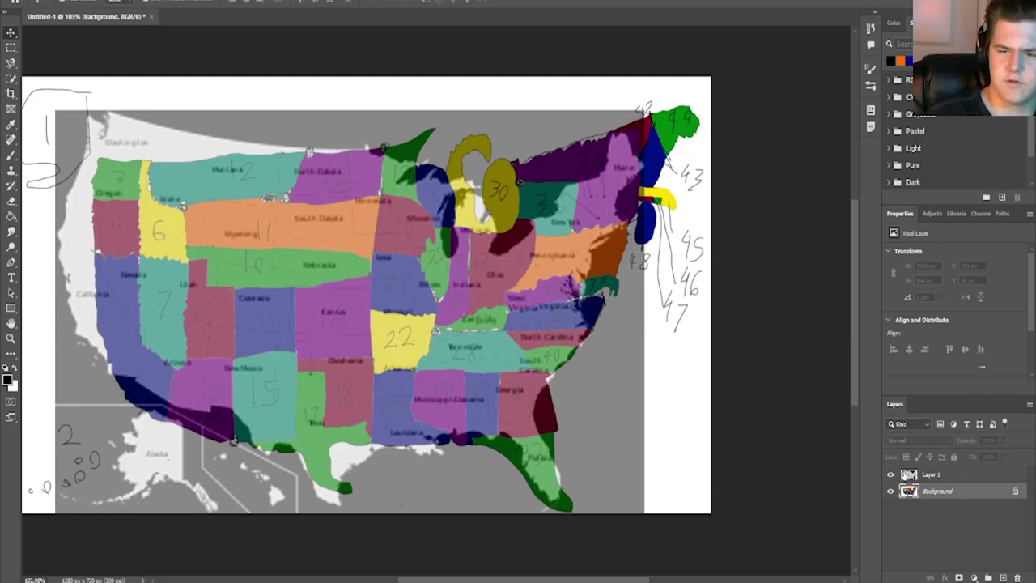
{"action": "left_click", "coordinate": [904, 478]}
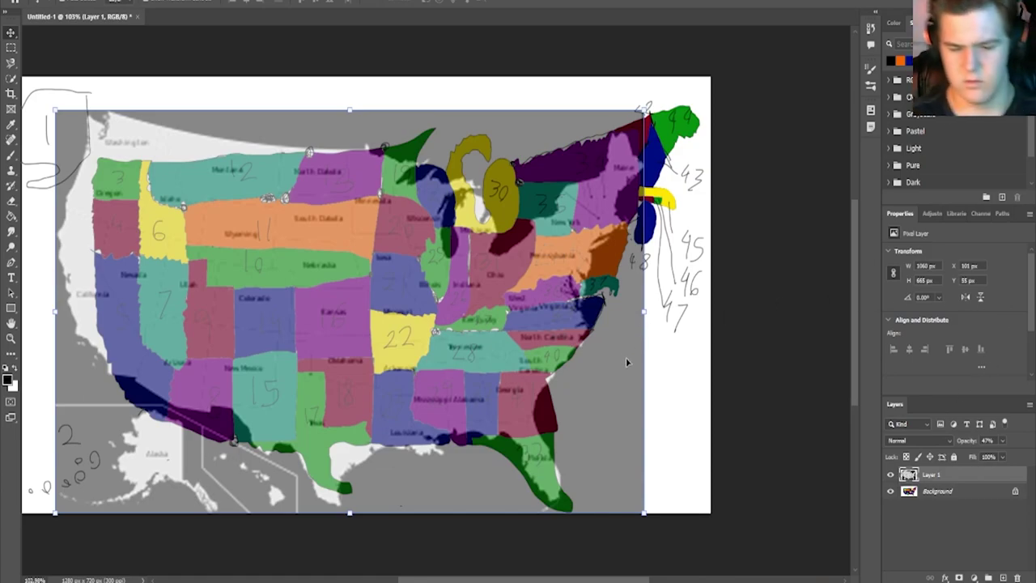
{"action": "key", "text": "Delete"}
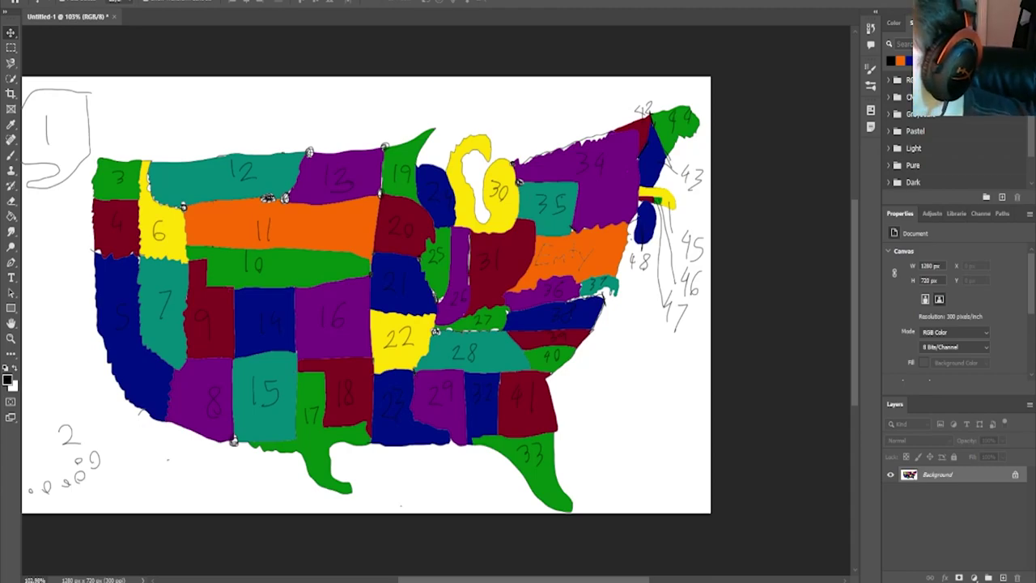
Place a captured colored map titled States of the United States on a new layer and set its opacity to 63%.
{"action": "left_click_drag", "start_coordinate": [1032, 186], "coordinate": [459, 285]}
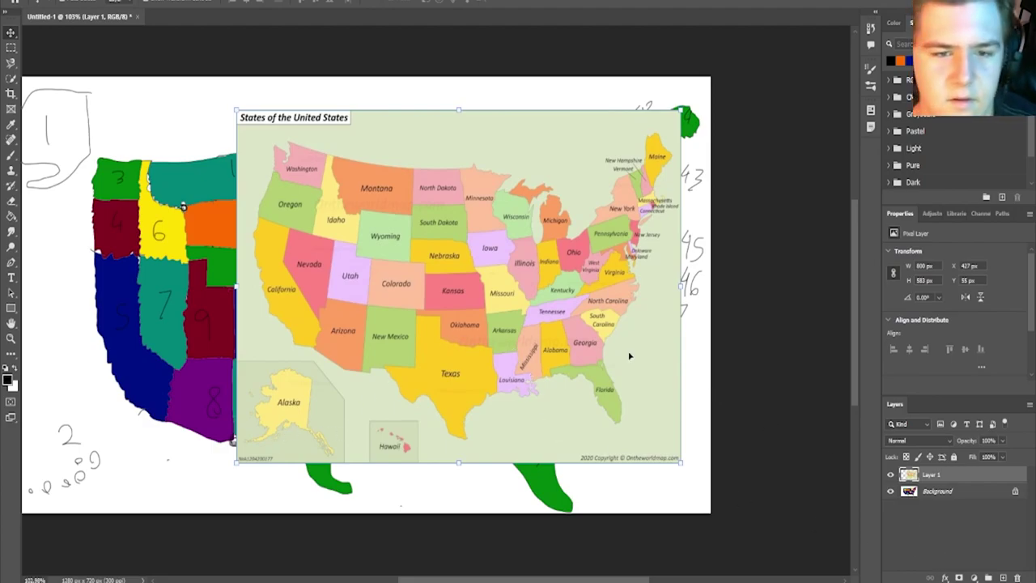
{"action": "left_click", "coordinate": [1002, 440]}
{"action": "mouse_move", "coordinate": [1002, 455]}
{"action": "left_mouse_down"}
{"action": "mouse_move", "coordinate": [951, 457]}
{"action": "mouse_move", "coordinate": [981, 461]}
{"action": "left_mouse_up"}
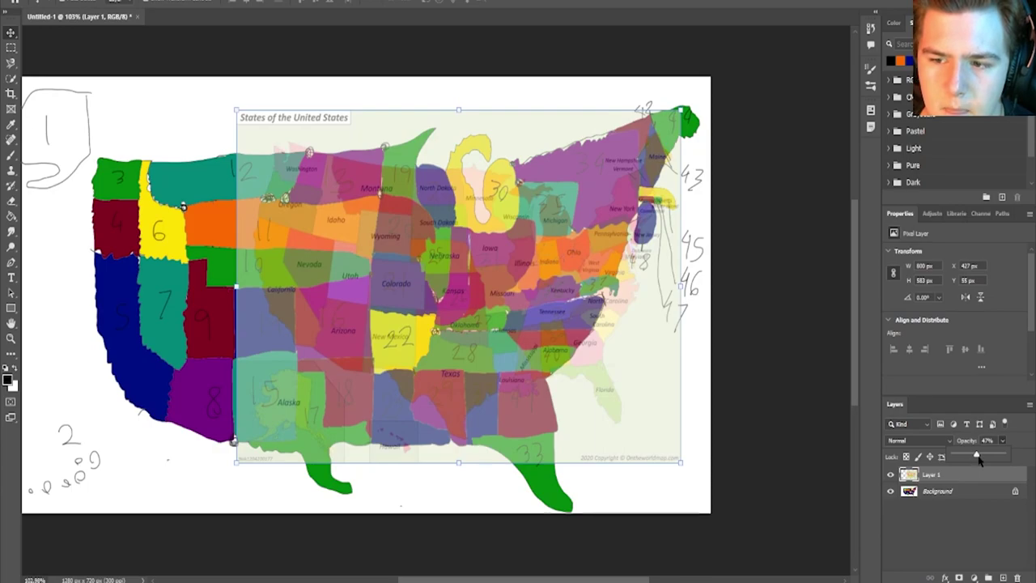
{"action": "left_click_drag", "start_coordinate": [979, 459], "coordinate": [985, 457]}
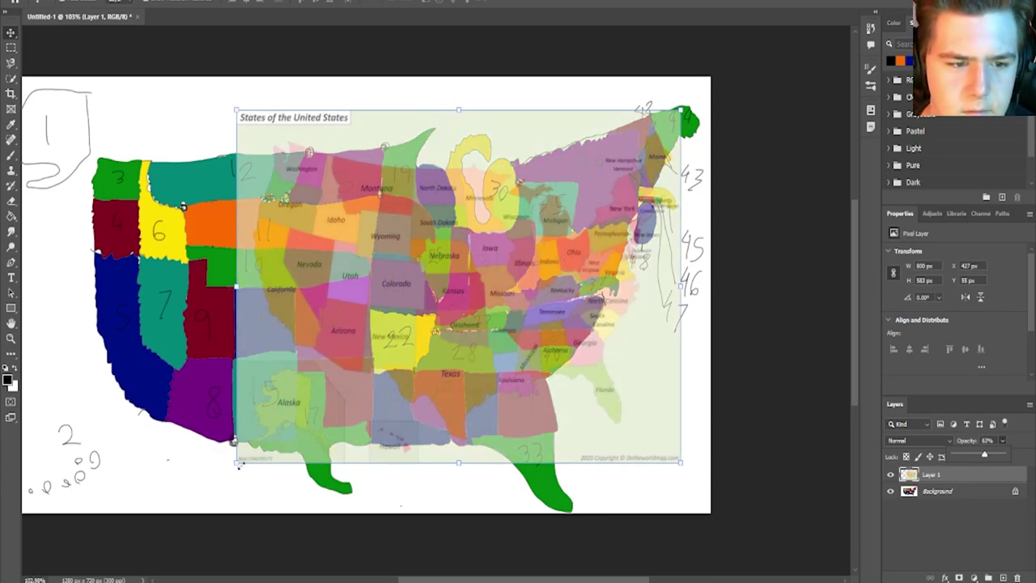
Enlarge the colored reference map to about 1304 x 950 px and position it over the drawn states.
{"action": "left_click_drag", "start_coordinate": [238, 465], "coordinate": [29, 502]}
{"action": "left_click_drag", "start_coordinate": [577, 431], "coordinate": [591, 330]}
{"action": "left_click_drag", "start_coordinate": [361, 580], "coordinate": [399, 580]}
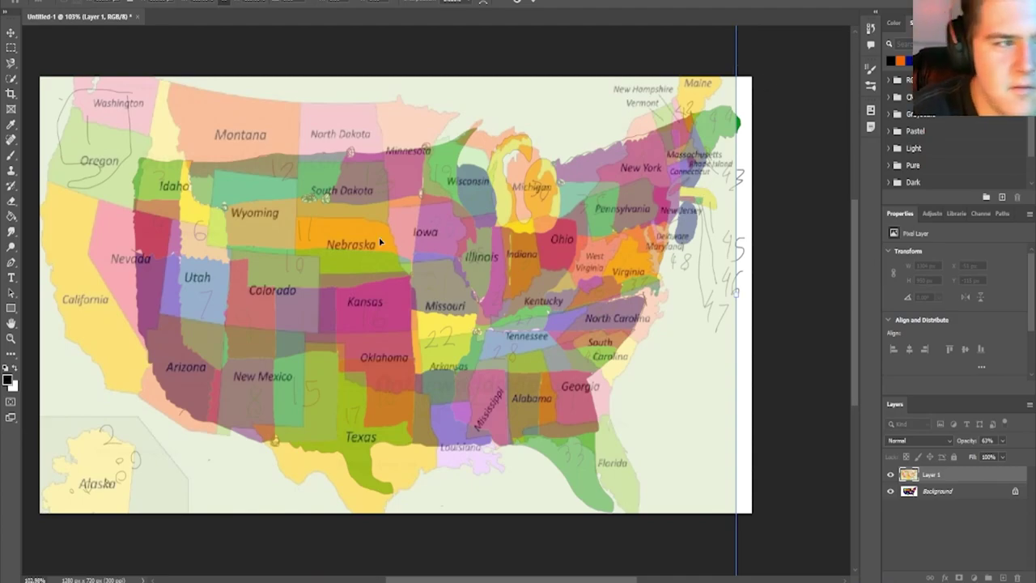
Hide the reference layer, and on the Background layer circle the missing state beside state 37 and number it 49 with a leader line.
{"action": "left_click", "coordinate": [11, 154]}
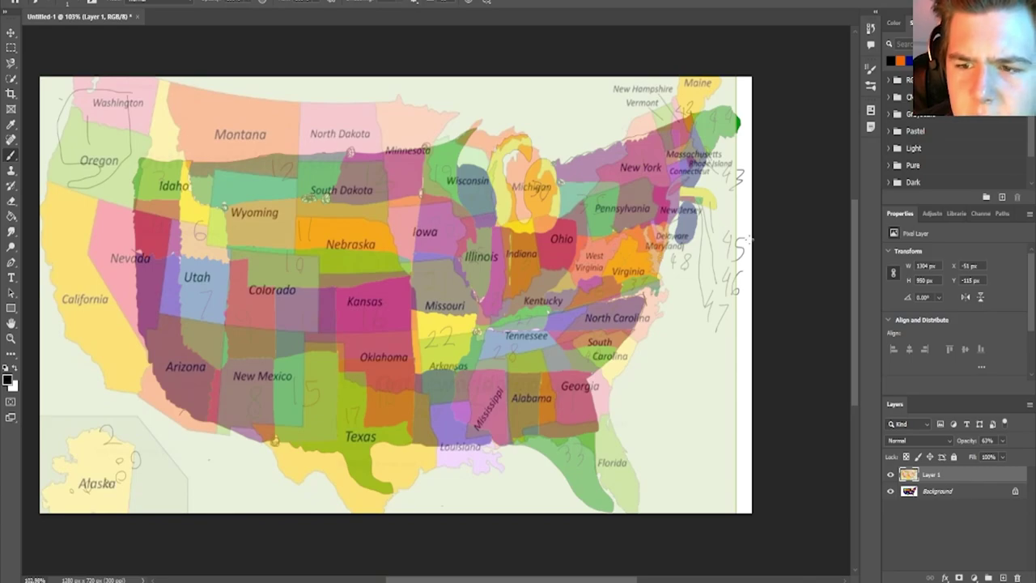
{"action": "left_click", "coordinate": [890, 476]}
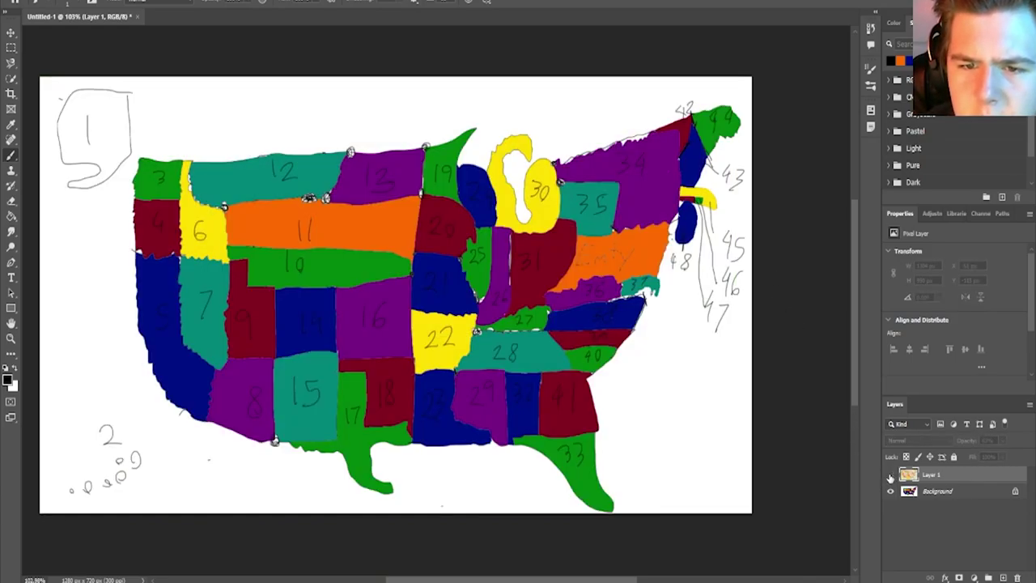
{"action": "left_click", "coordinate": [669, 291]}
{"action": "left_click", "coordinate": [510, 204]}
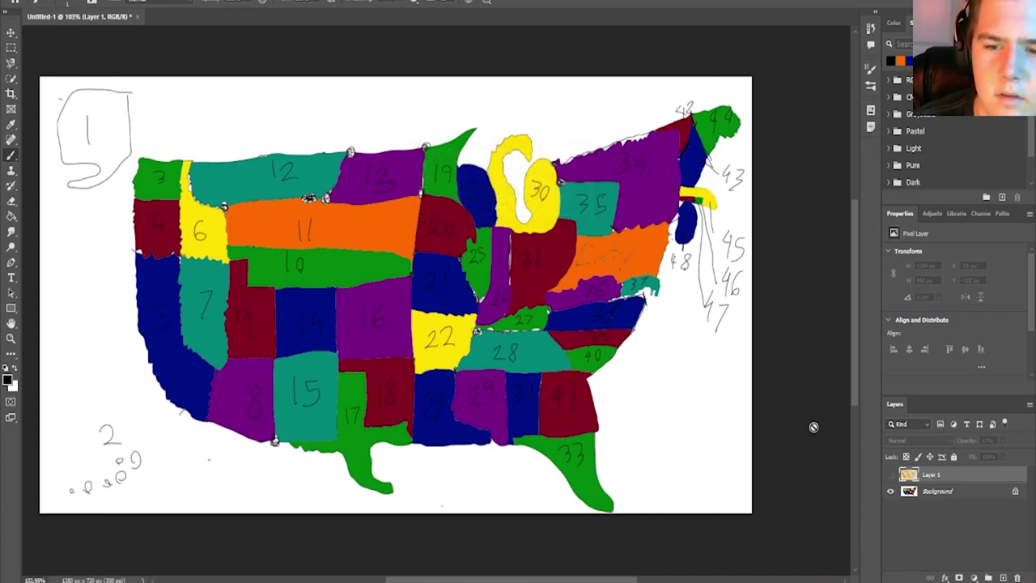
{"action": "left_click", "coordinate": [908, 491]}
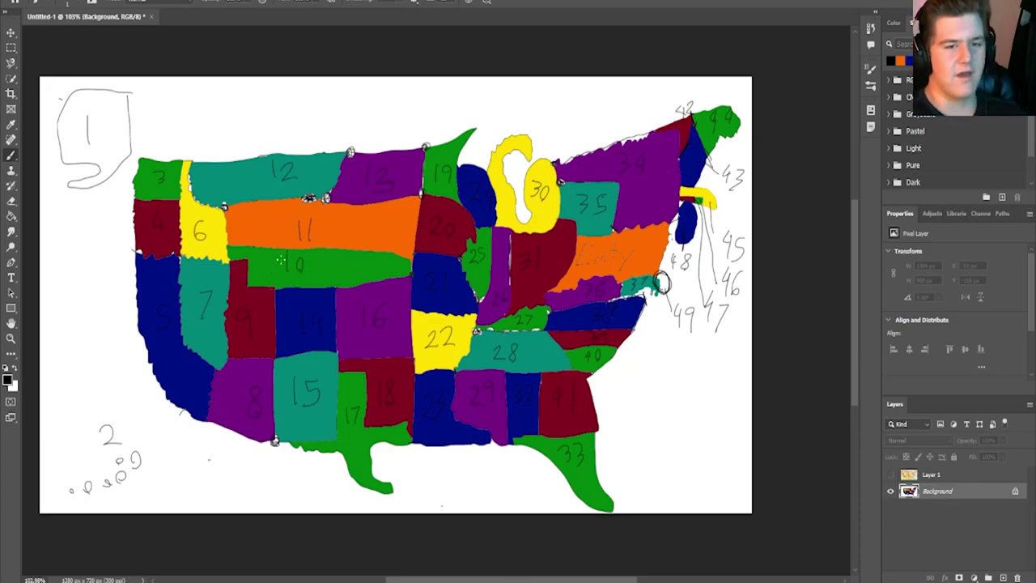
Split the western end off green state 10 with a black vertical line and number the new state 50.
{"action": "left_click_drag", "start_coordinate": [277, 253], "coordinate": [284, 288]}
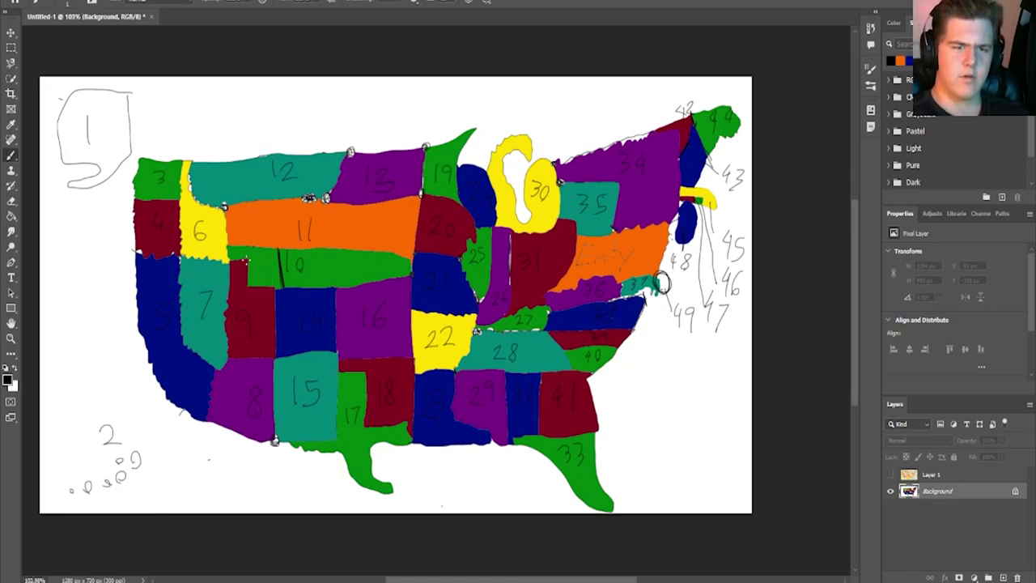
{"action": "mouse_move", "coordinate": [259, 262]}
{"action": "left_mouse_down"}
{"action": "mouse_move", "coordinate": [256, 276]}
{"action": "mouse_move", "coordinate": [270, 265]}
{"action": "left_mouse_up"}
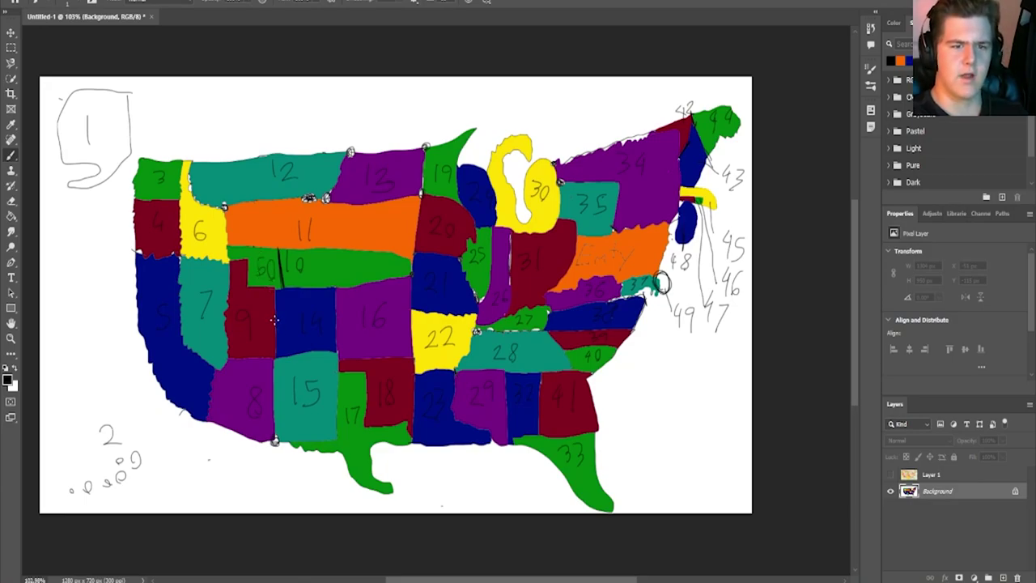
{"action": "right_click", "coordinate": [338, 288]}
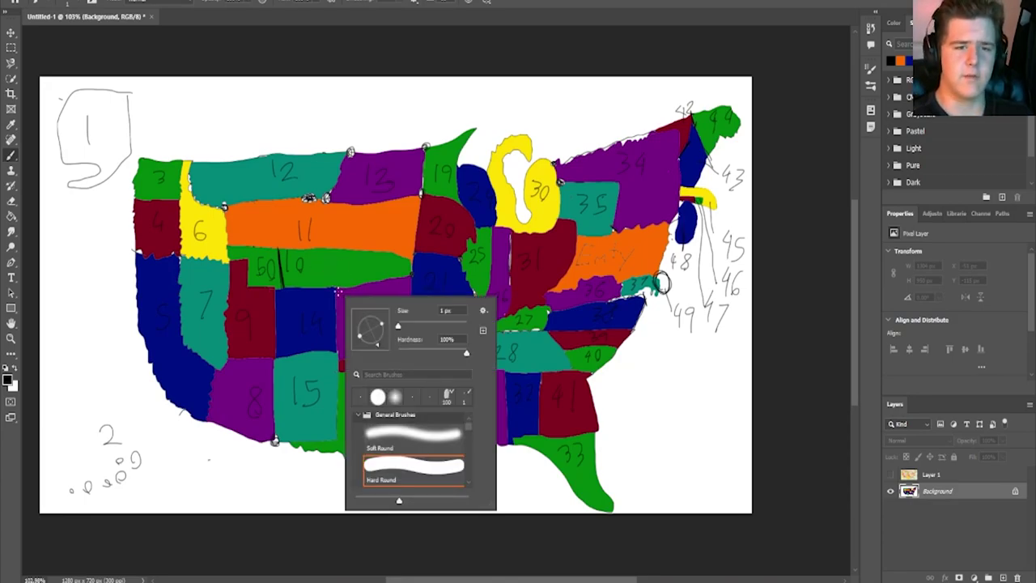
{"action": "left_click", "coordinate": [336, 280]}
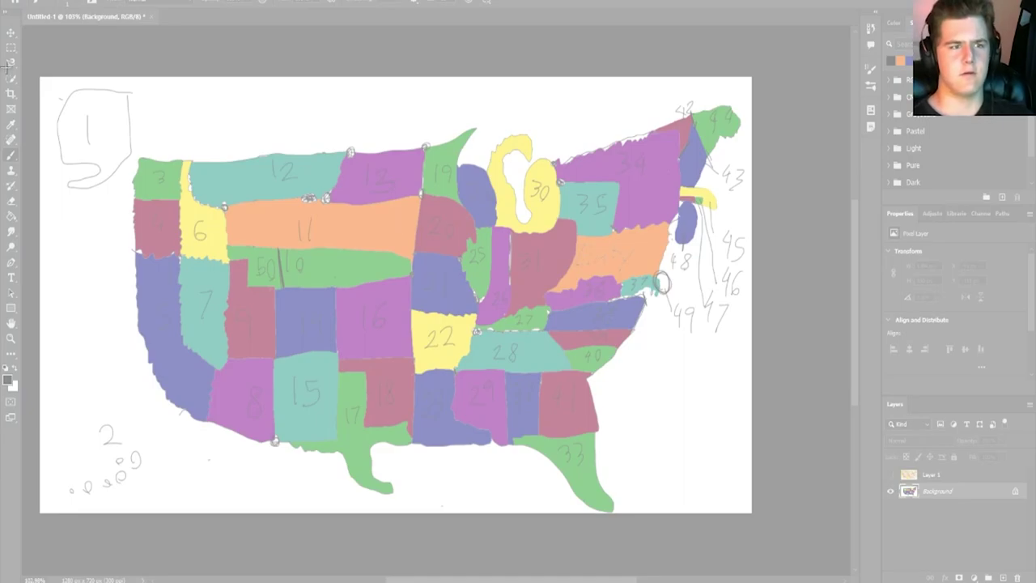
Capture the whole canvas as a screen snip, save it in Pictures as CaptUSSTATEure.PNG, and close the snip window.
{"action": "left_click_drag", "start_coordinate": [40, 76], "coordinate": [751, 513]}
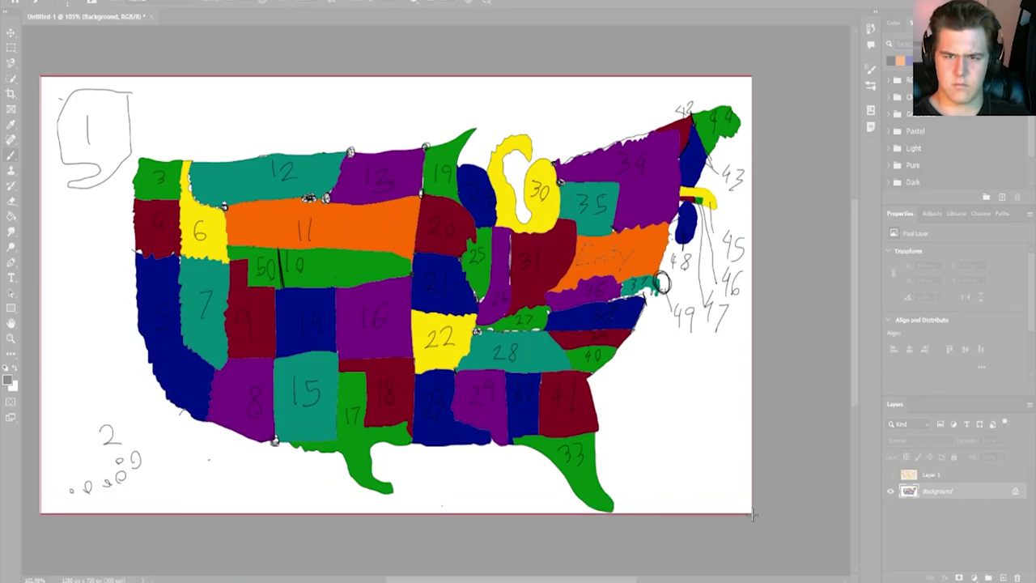
{"action": "left_click_drag", "start_coordinate": [752, 513], "coordinate": [751, 513]}
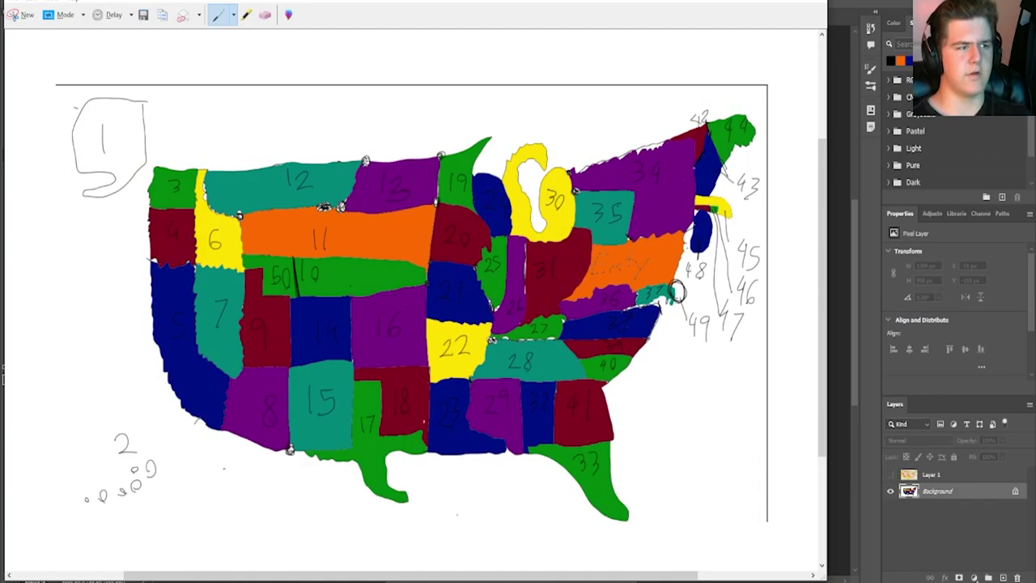
{"action": "left_click", "coordinate": [17, 2]}
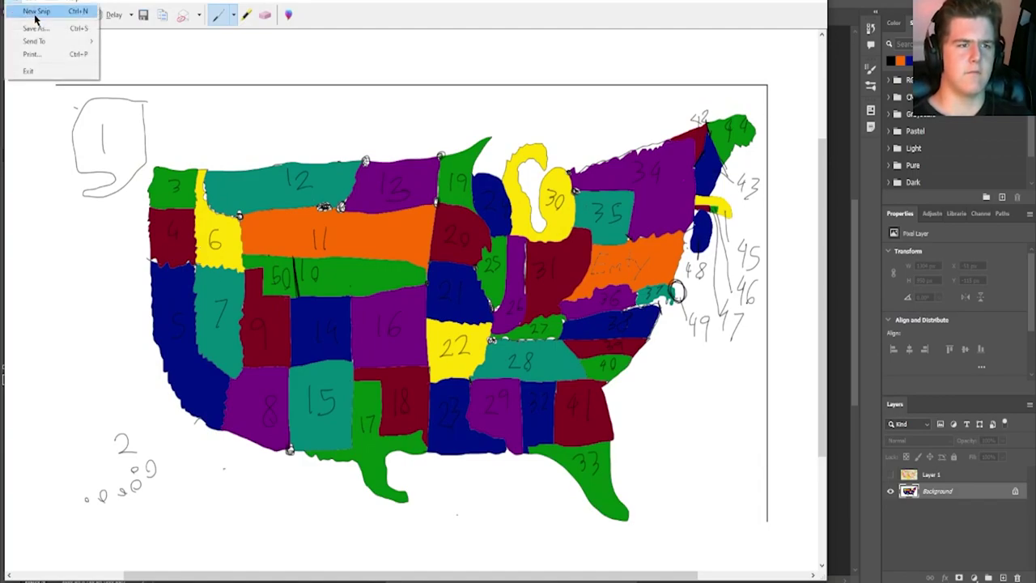
{"action": "left_click", "coordinate": [37, 24]}
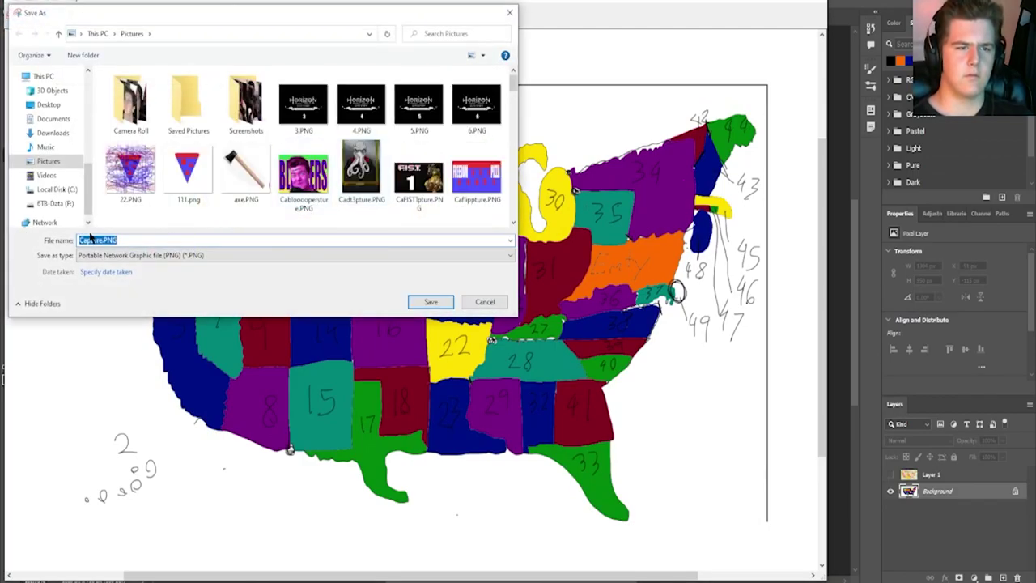
{"action": "left_click", "coordinate": [98, 240]}
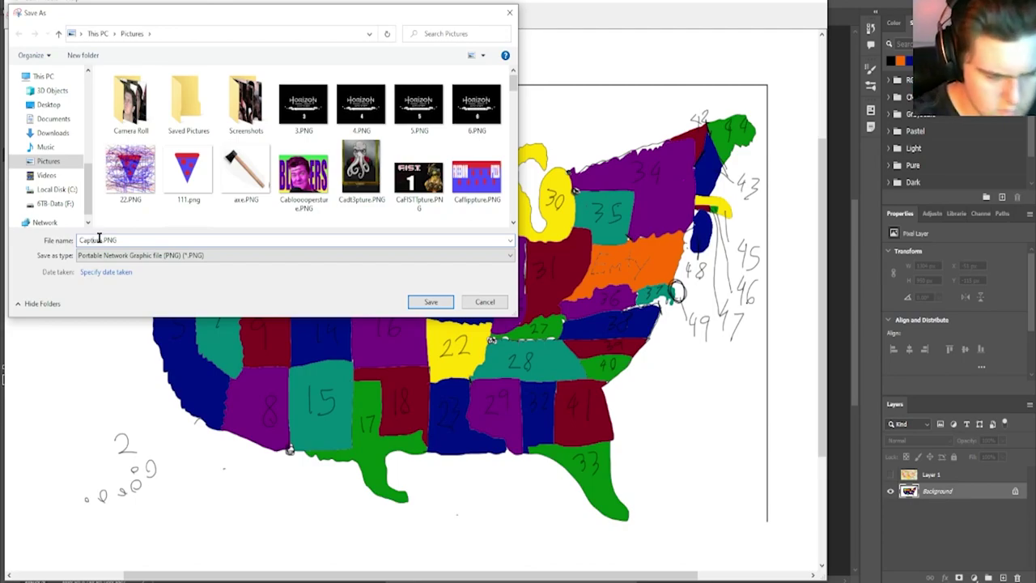
{"action": "type", "text": "USSTA"}
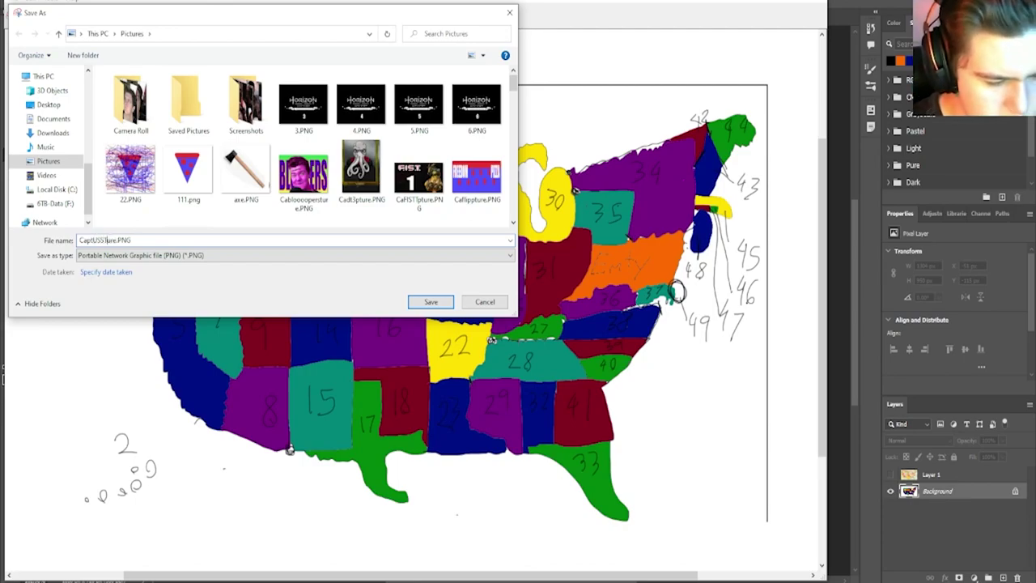
{"action": "type", "text": "TE"}
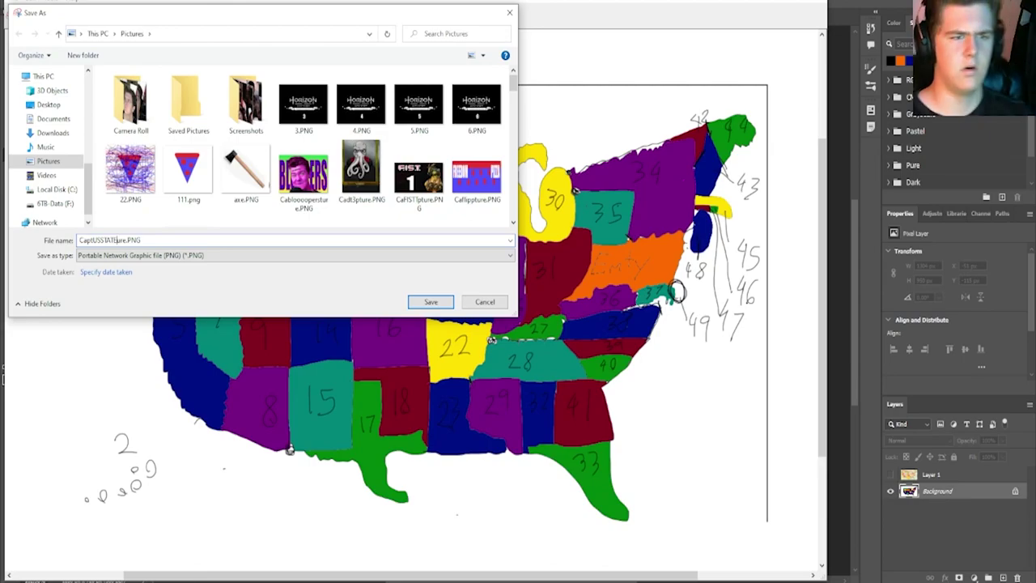
{"action": "left_click", "coordinate": [429, 301]}
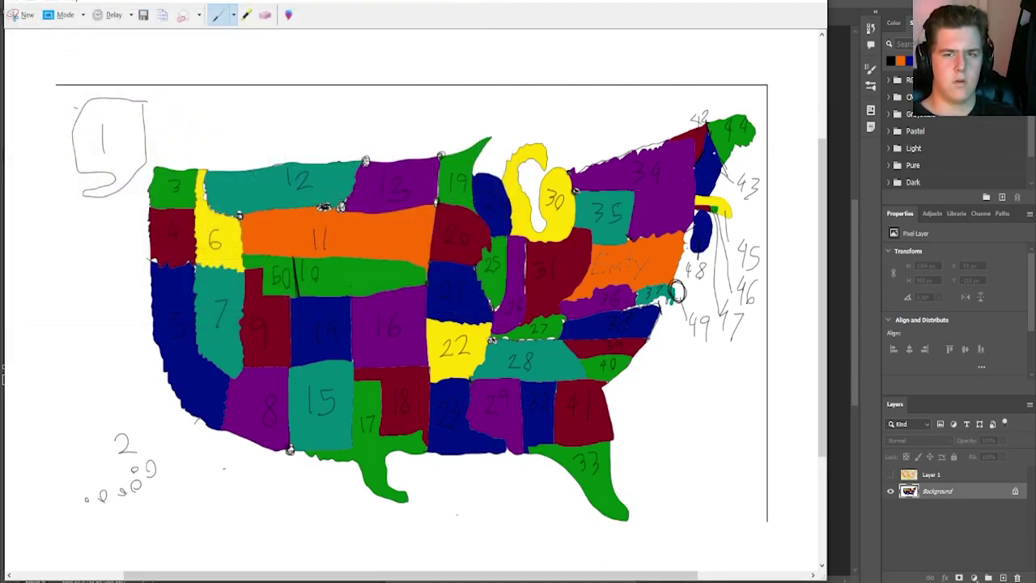
{"action": "left_click", "coordinate": [813, 2]}
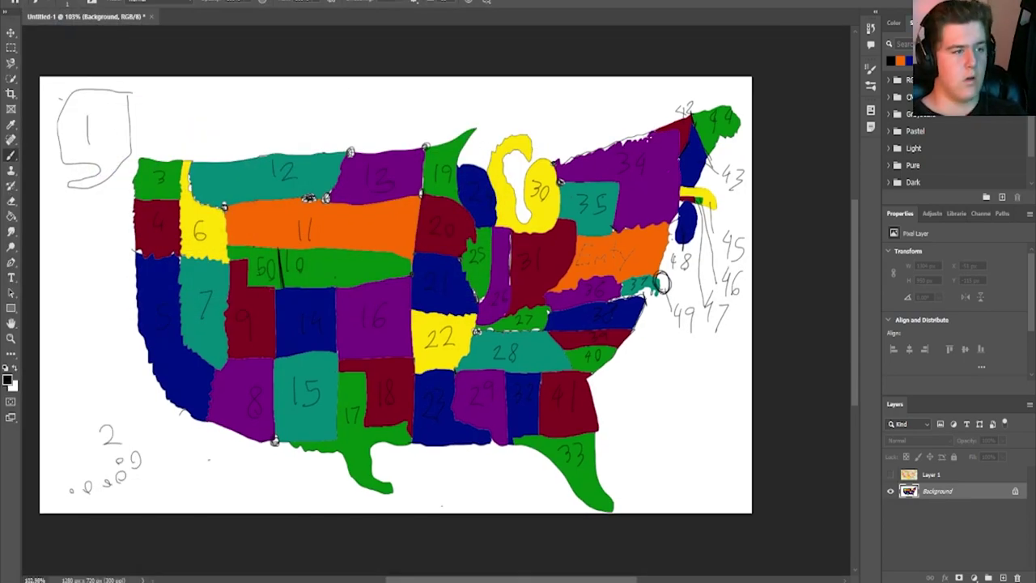